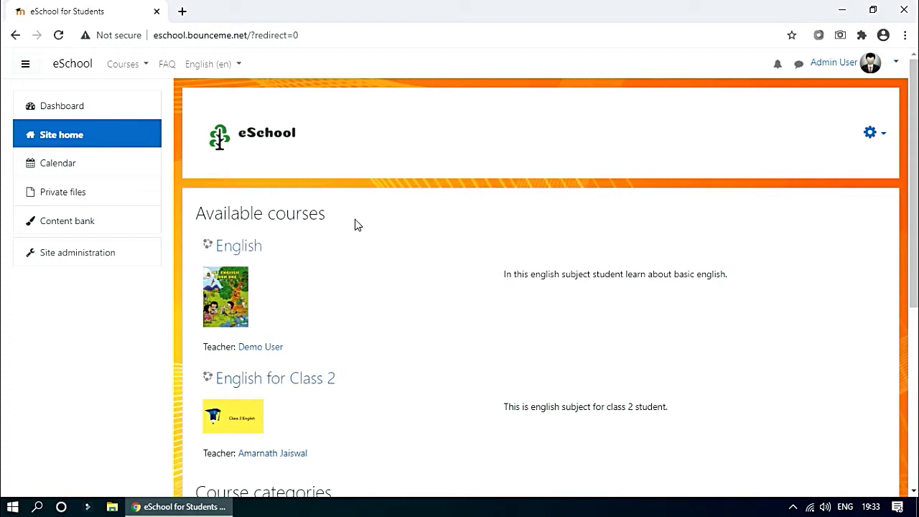
# Step: Open the plugin installer page in the site administration
pyautogui.click(74, 261)
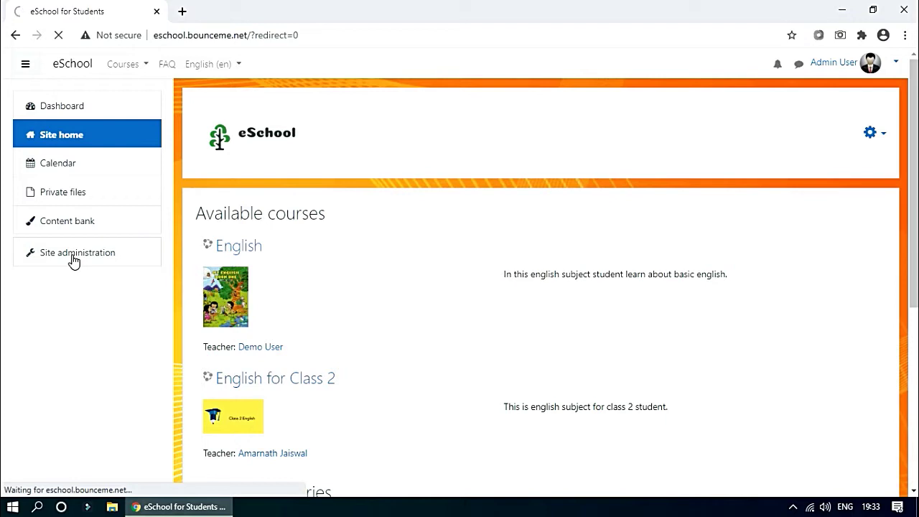
pyautogui.click(456, 281)
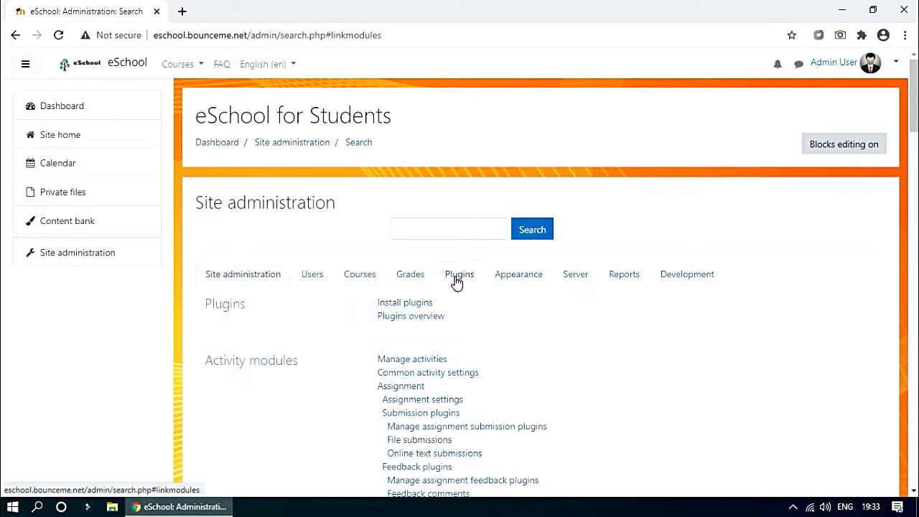
pyautogui.click(399, 306)
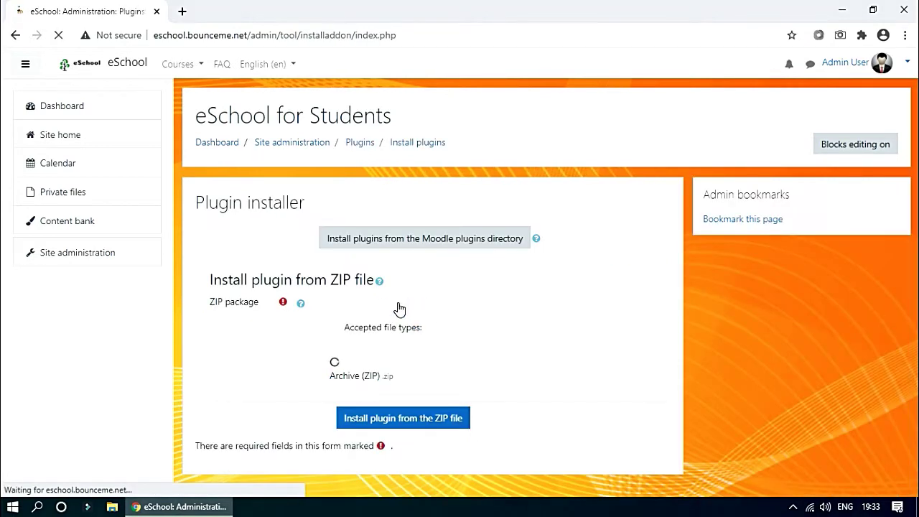
pyautogui.scroll(-1, 432, 327)
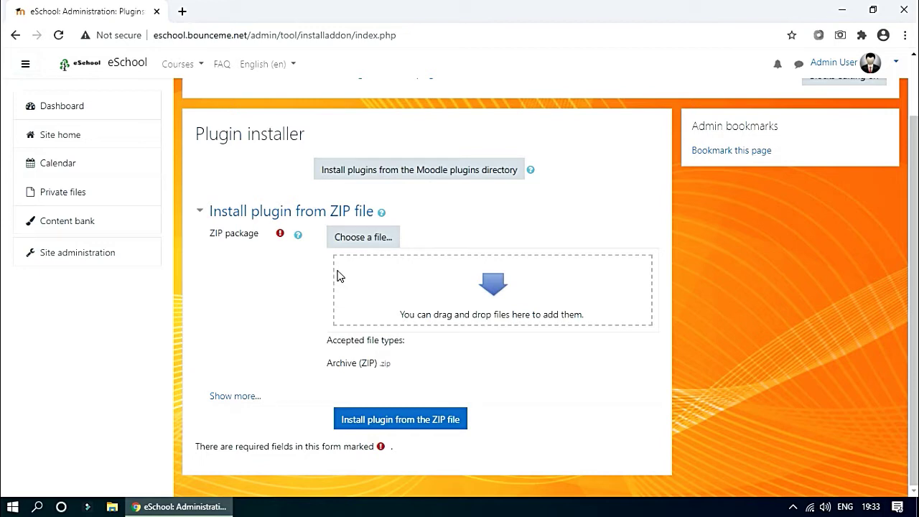
# Step: Search the web for "moodle.org plugins" in a new browser tab and open the Moodle plugins directory from the results
pyautogui.click(183, 12)
pyautogui.write('moo')
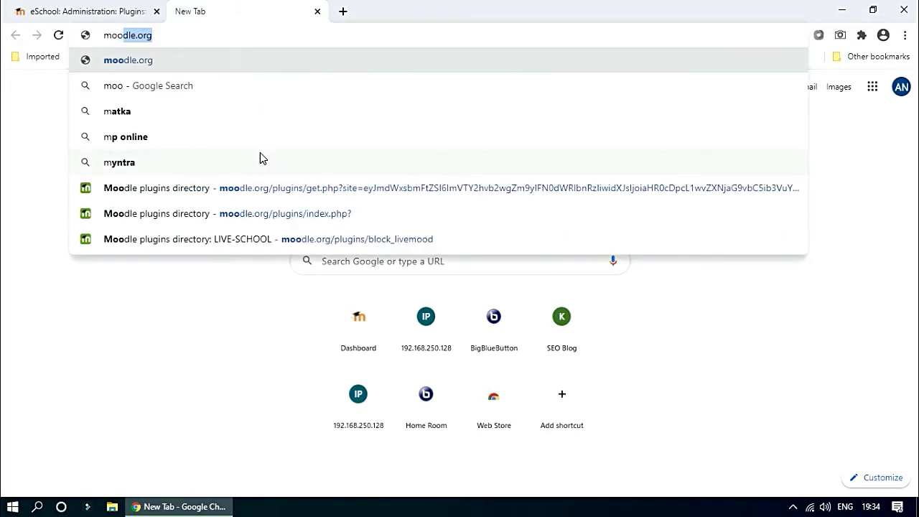
pyautogui.write('dle.or')
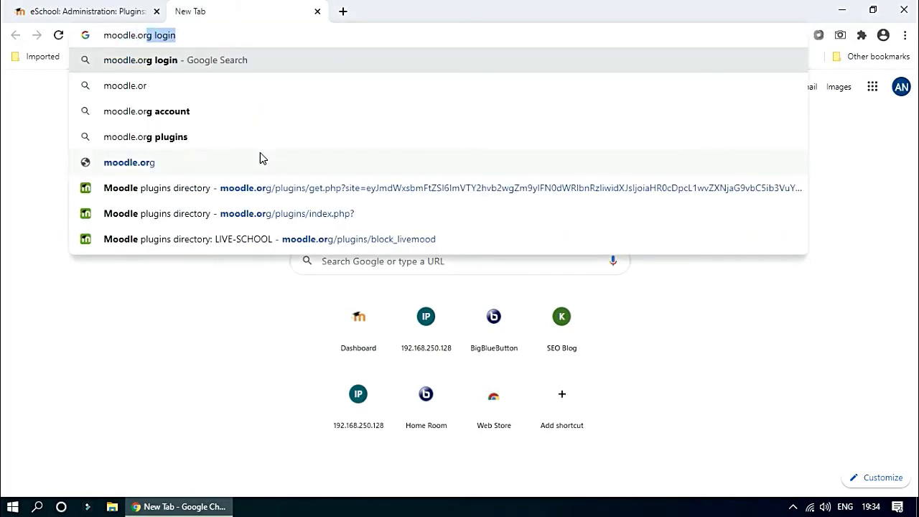
pyautogui.write('g')
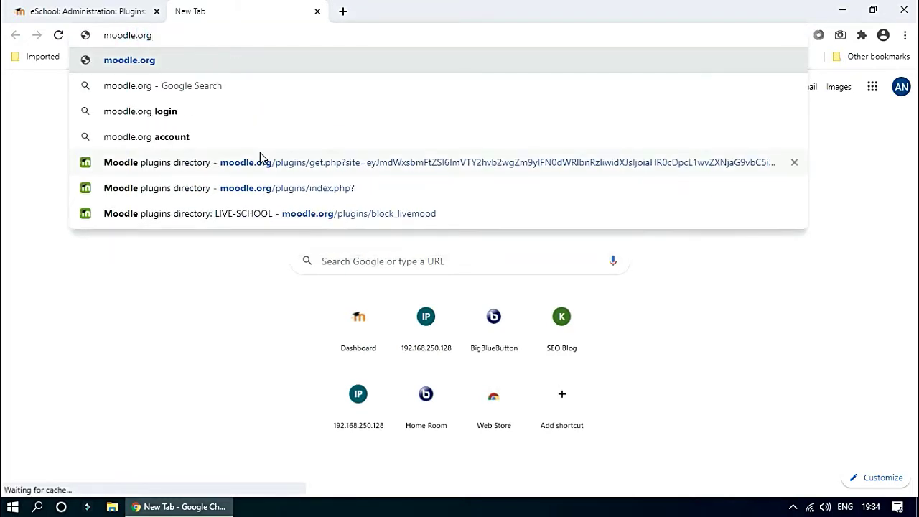
pyautogui.write(' plugins')
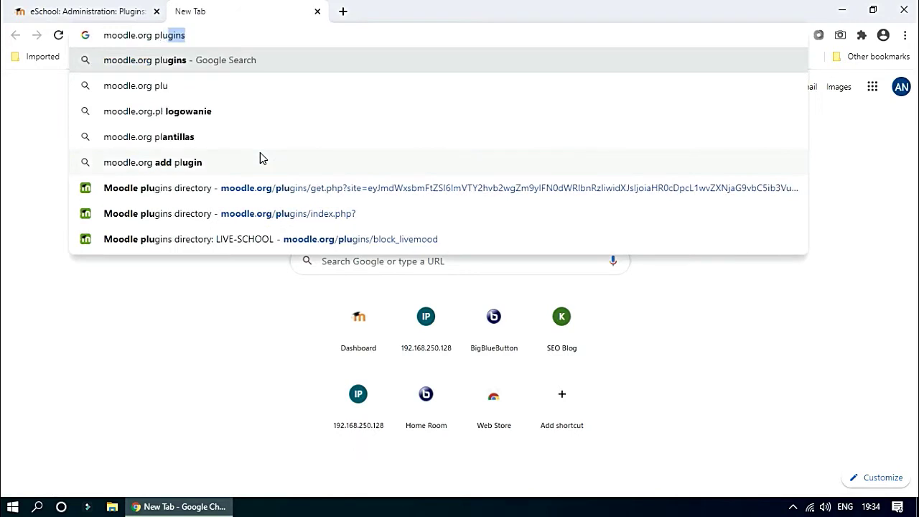
pyautogui.press('Return')
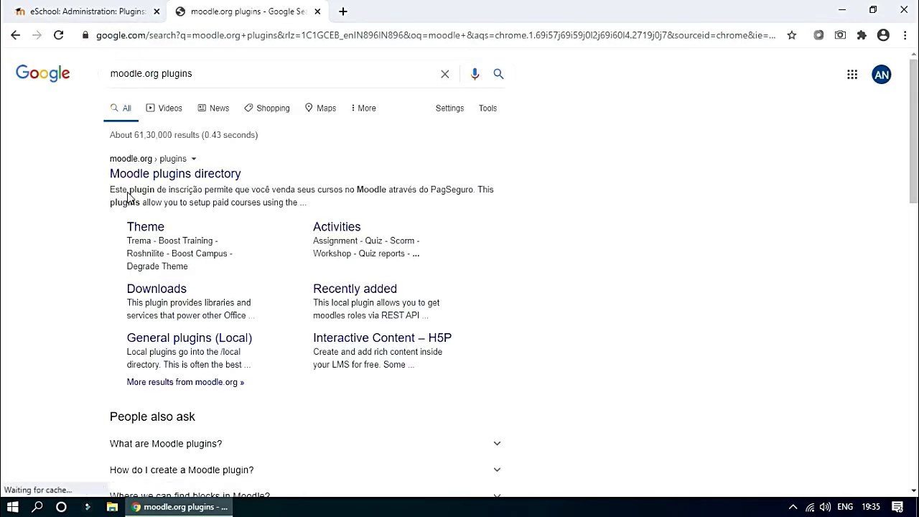
pyautogui.rightClick(183, 181)
pyautogui.click(221, 188)
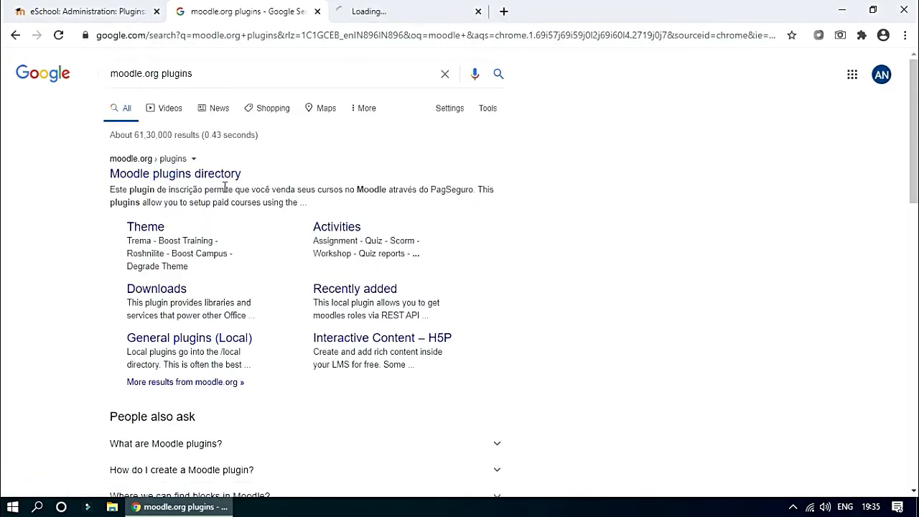
pyautogui.click(378, 15)
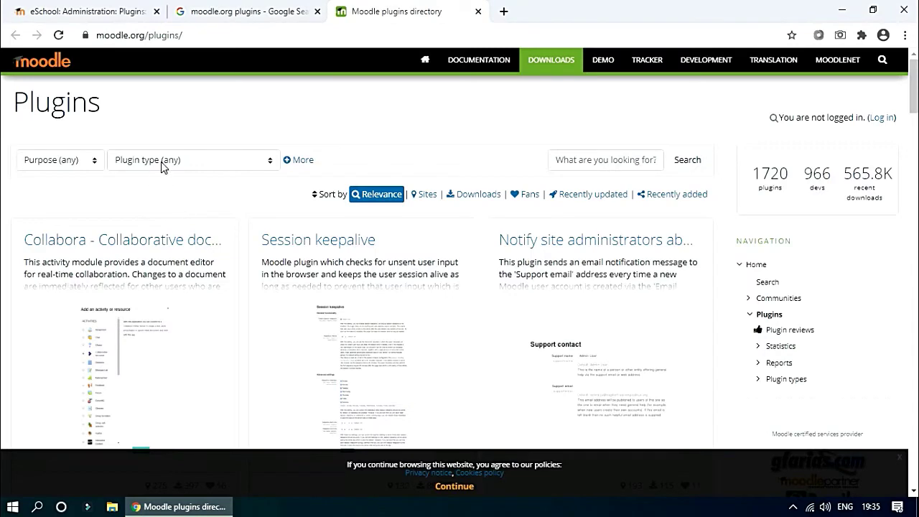
# Step: Search the Moodle plugins directory for "attendance"
pyautogui.click(574, 161)
pyautogui.write('a')
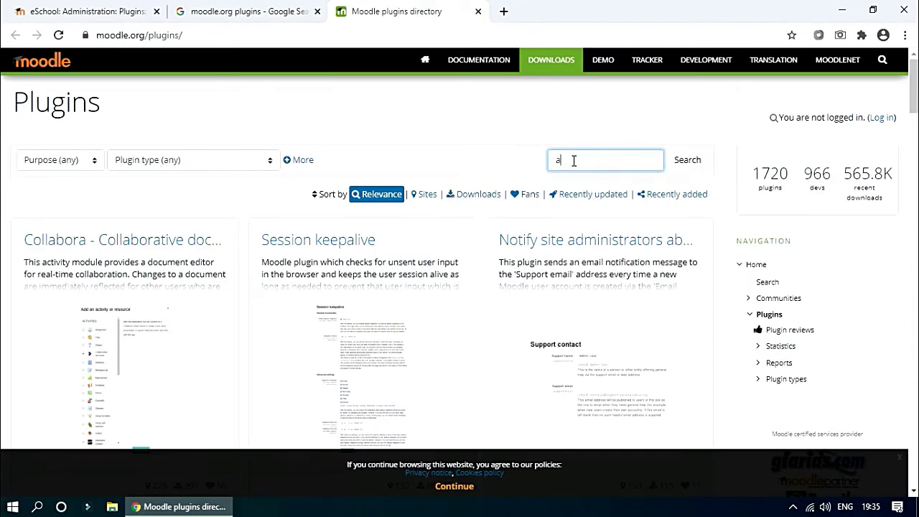
pyautogui.write('ttendance')
pyautogui.click(684, 165)
pyautogui.scroll(-2, 321, 288)
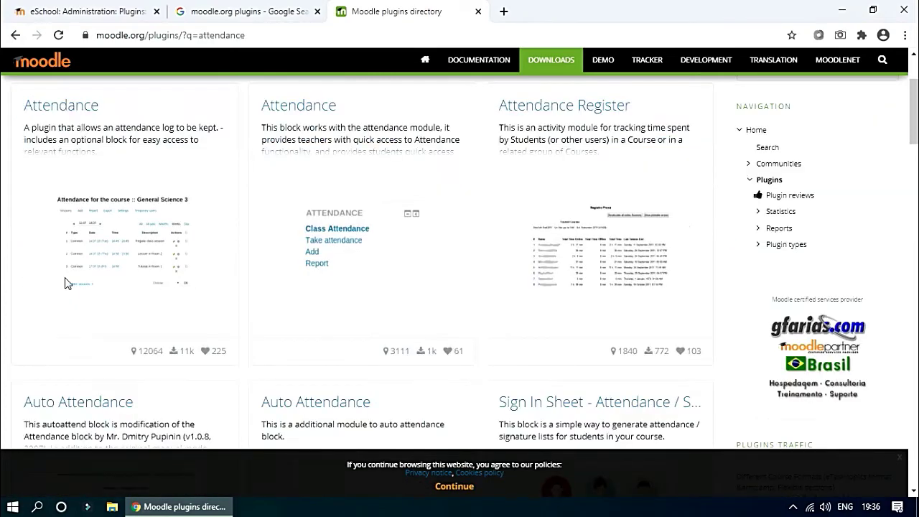
pyautogui.scroll(2, 321, 288)
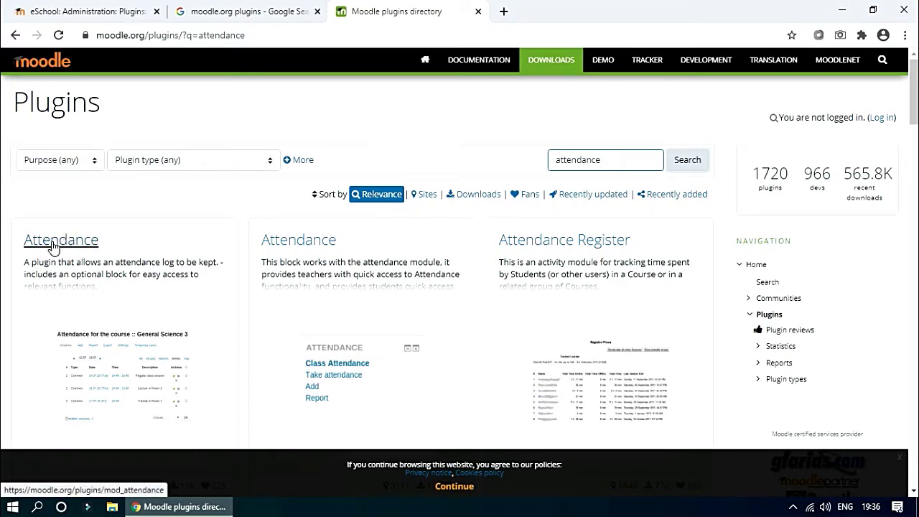
# Step: Open the Attendance activity plugin (mod_attendance) and download its release for Moodle 3.9
pyautogui.click(52, 247)
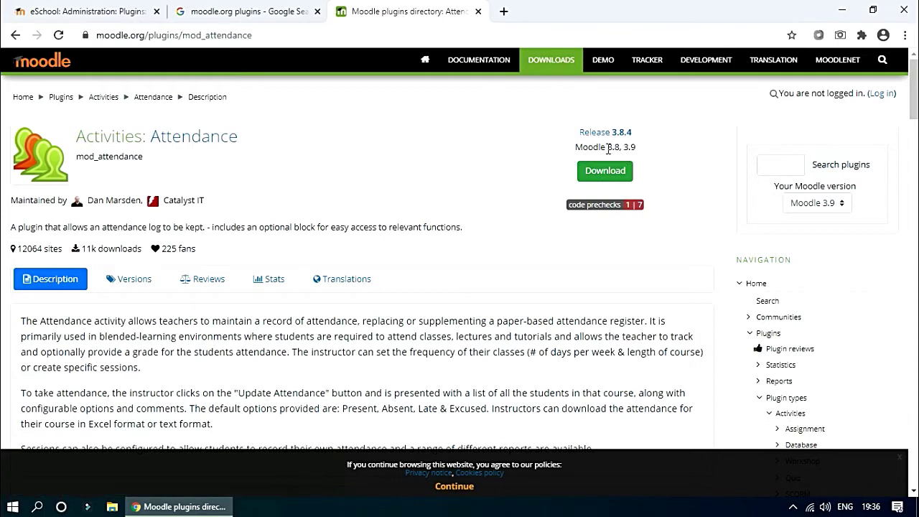
pyautogui.moveTo(623, 148); pyautogui.dragTo(638, 153)
pyautogui.click(603, 178)
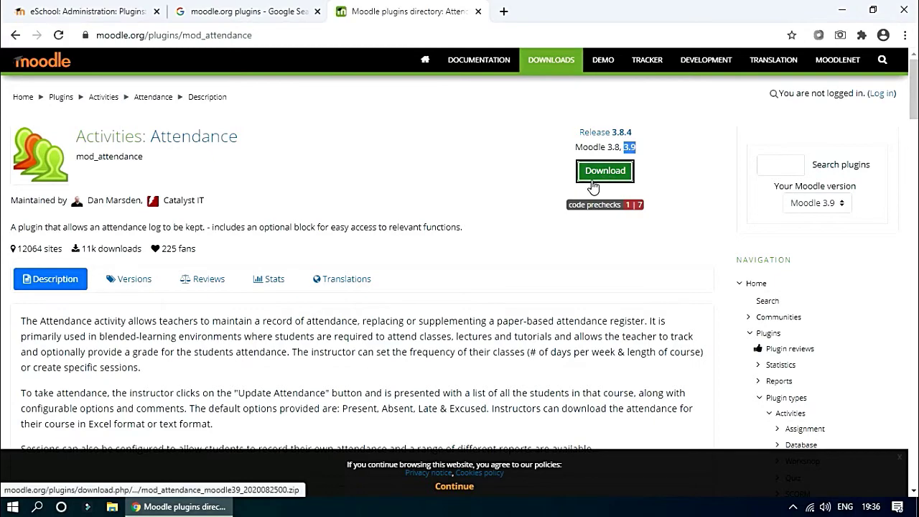
# Step: Return to the eSchool plugin installer and upload mod_attendance_moodle39_2020082500.zip from the Desktop as the ZIP package
pyautogui.click(87, 11)
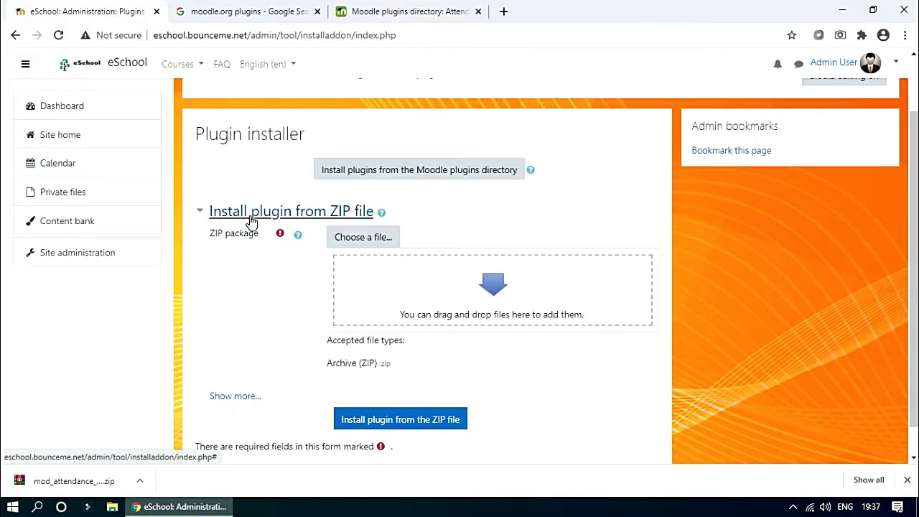
pyautogui.click(363, 239)
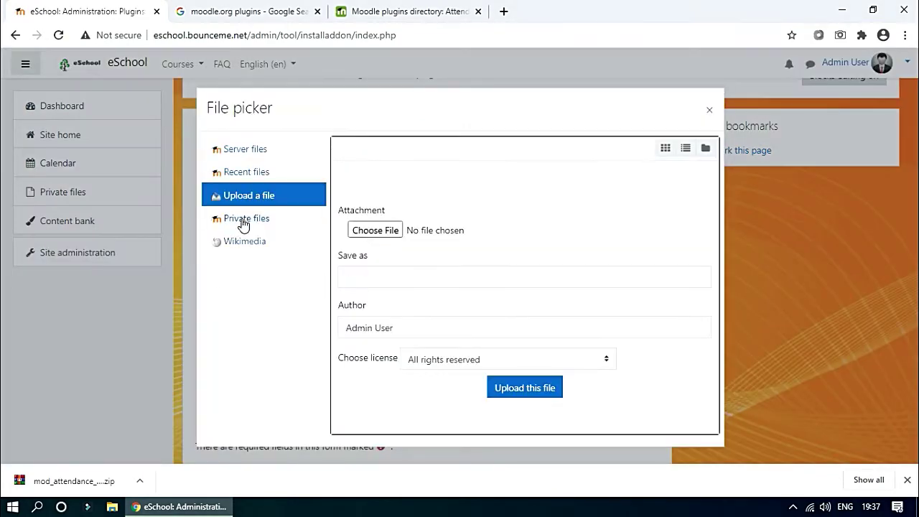
pyautogui.click(375, 231)
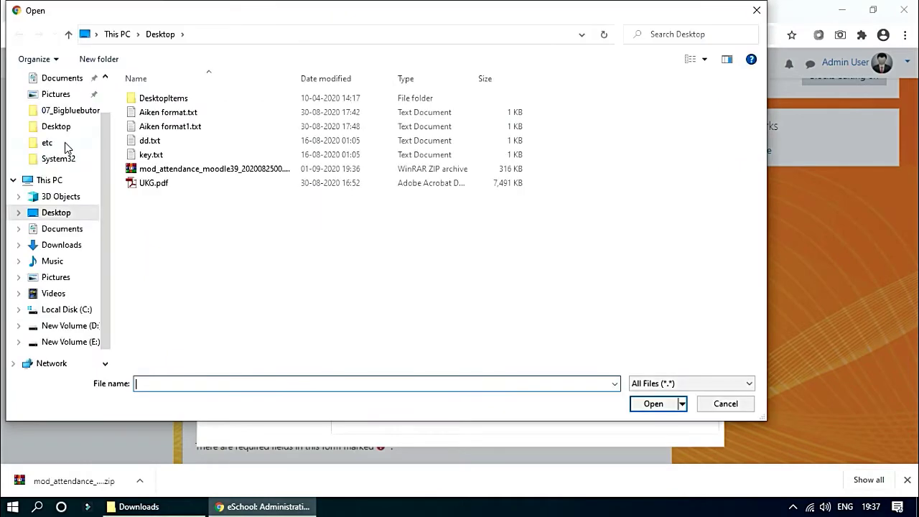
pyautogui.scroll(1, 107, 136)
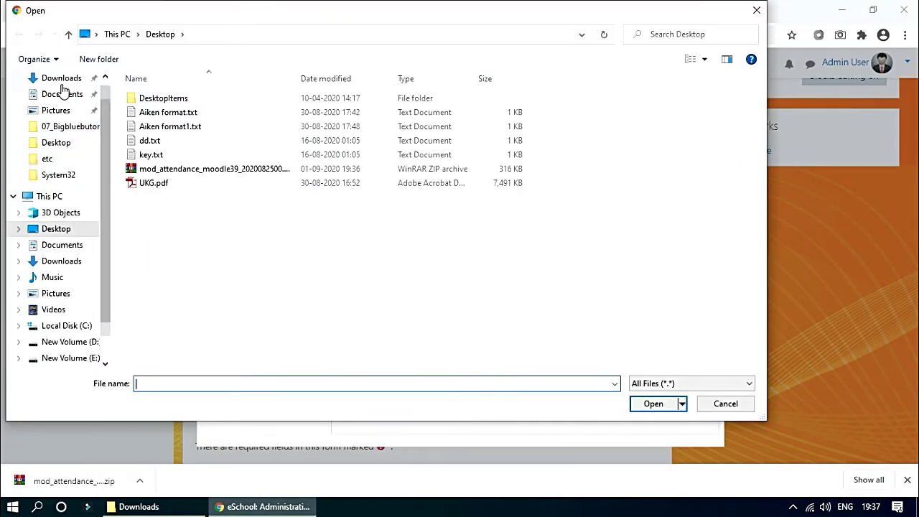
pyautogui.scroll(1, 110, 94)
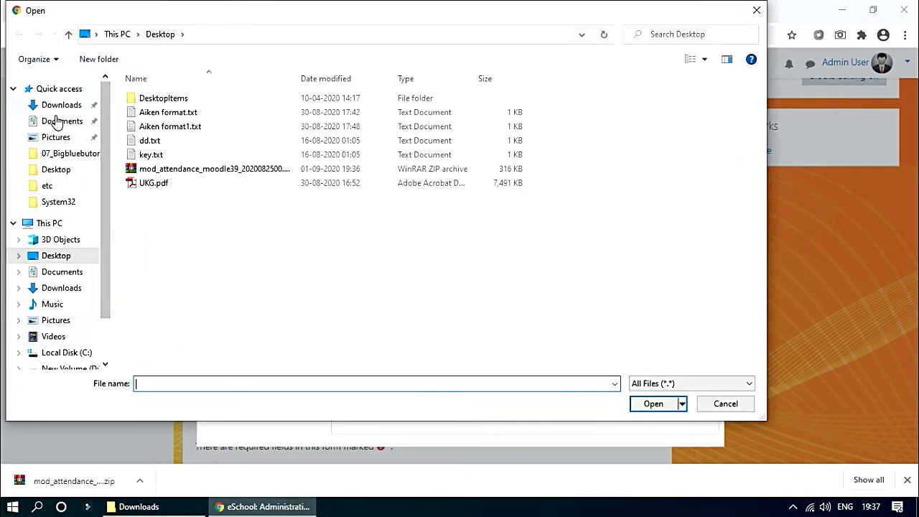
pyautogui.click(165, 170)
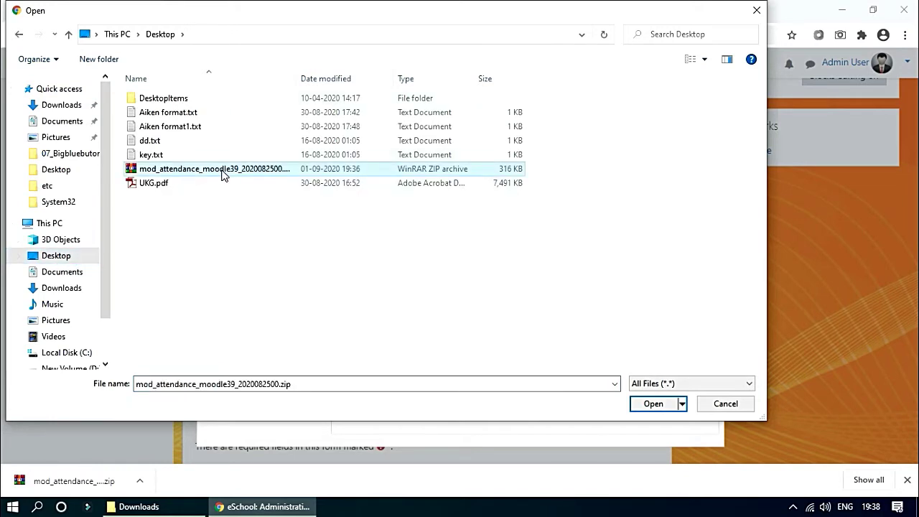
pyautogui.click(653, 404)
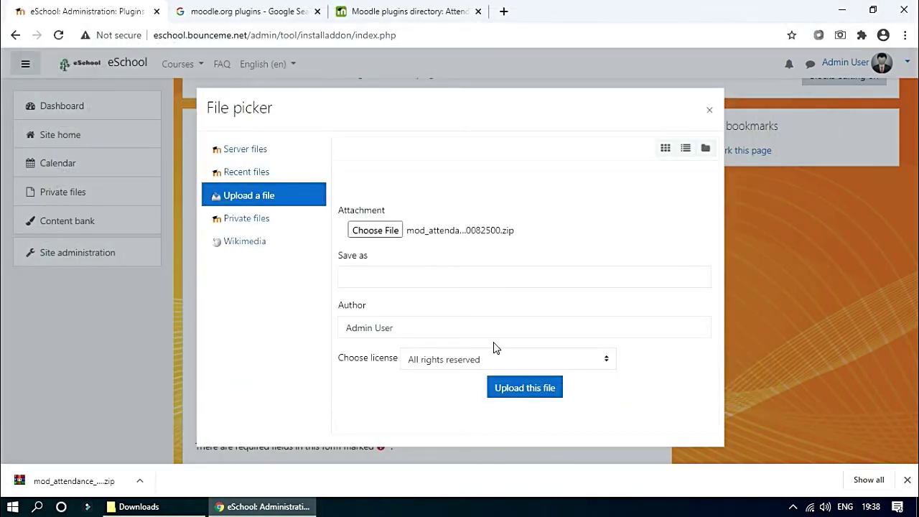
pyautogui.click(525, 390)
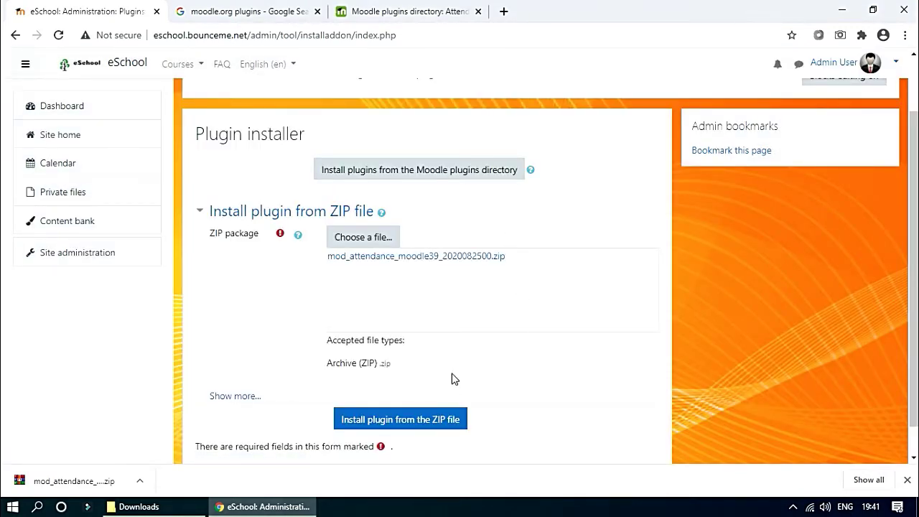
# Step: Start installing the plugin from the uploaded ZIP file and continue past its validation
pyautogui.click(439, 421)
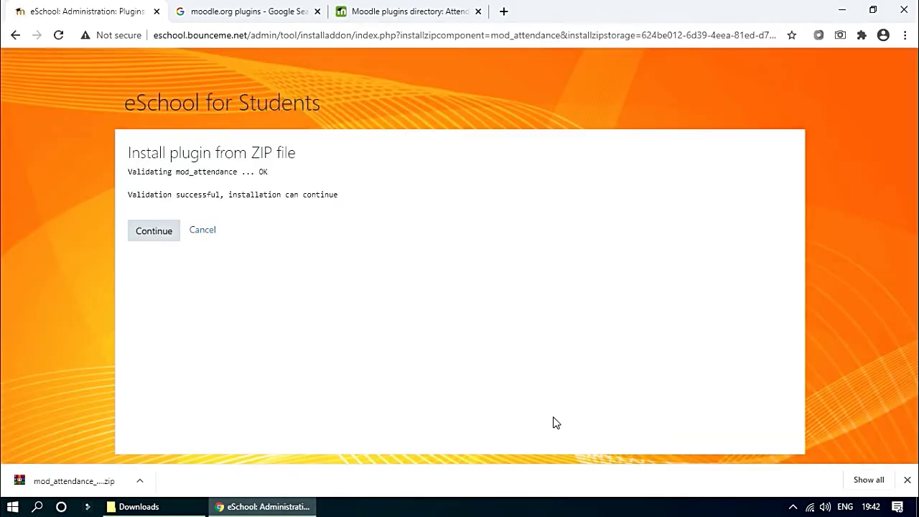
pyautogui.click(148, 238)
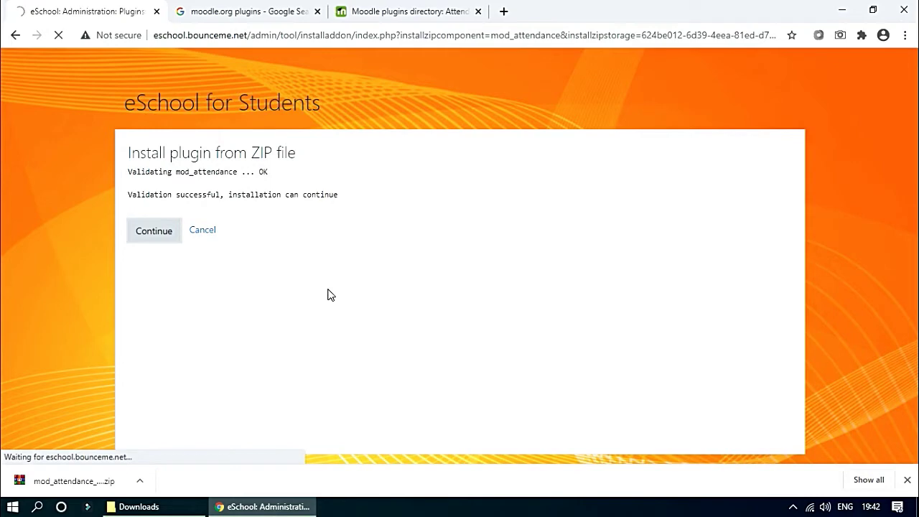
pyautogui.click(907, 480)
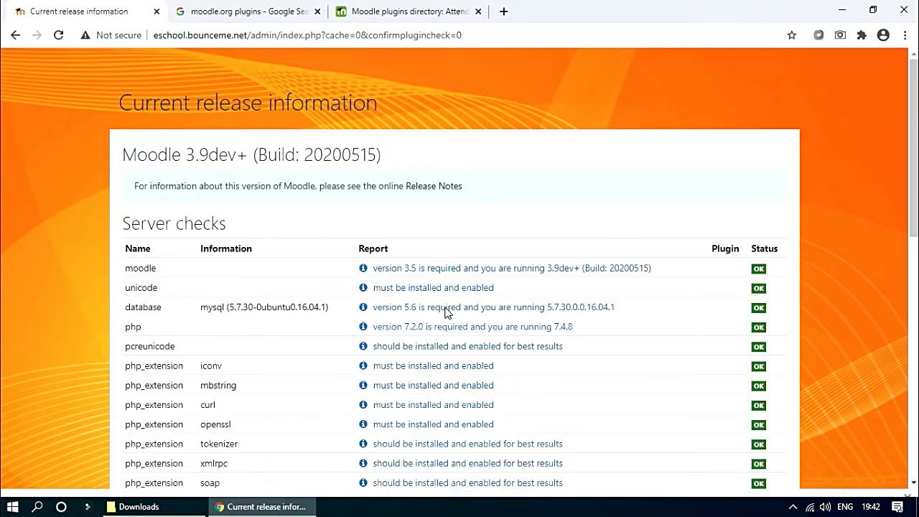
# Step: Continue past the server checks and upgrade the Moodle database to install the Attendance plugin
pyautogui.scroll(-8, 427, 422)
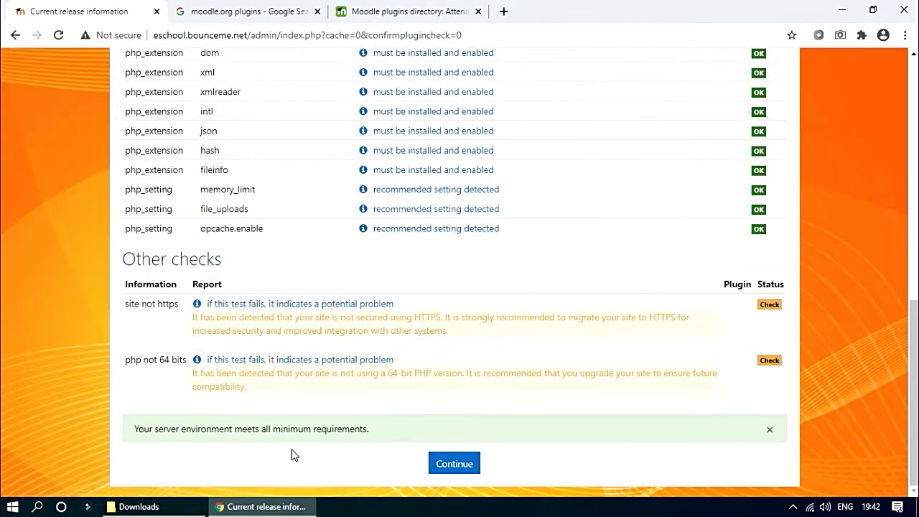
pyautogui.click(453, 465)
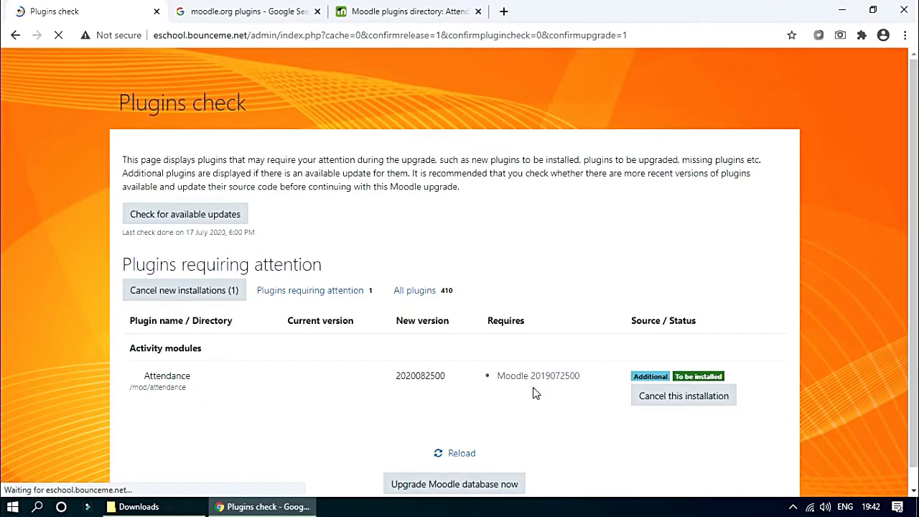
pyautogui.scroll(-1, 592, 383)
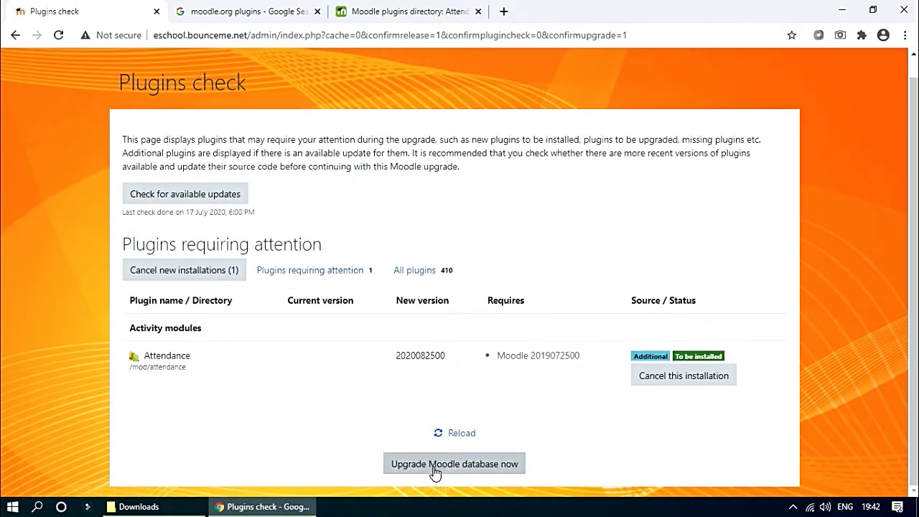
pyautogui.click(435, 471)
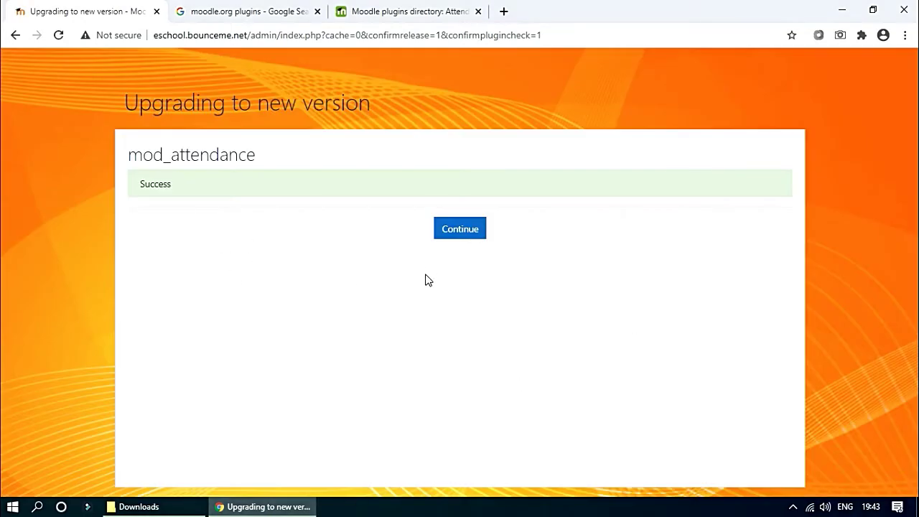
# Step: Continue to the new Attendance settings and save them with their default values
pyautogui.click(460, 233)
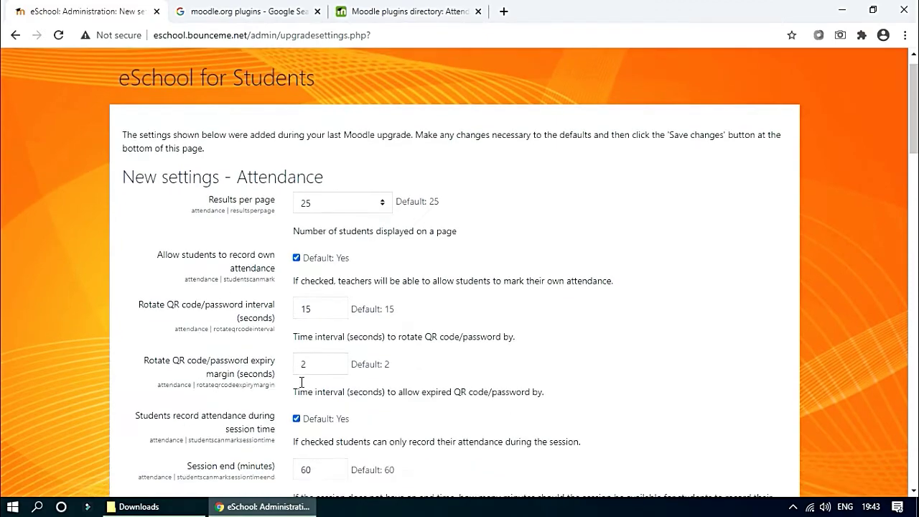
pyautogui.scroll(-9, 332, 382)
pyautogui.scroll(-12, 332, 383)
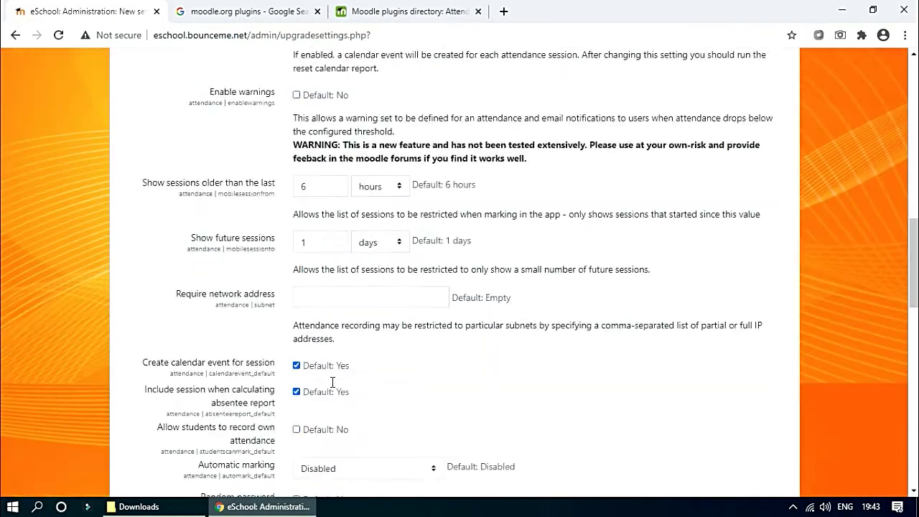
pyautogui.scroll(-3, 332, 380)
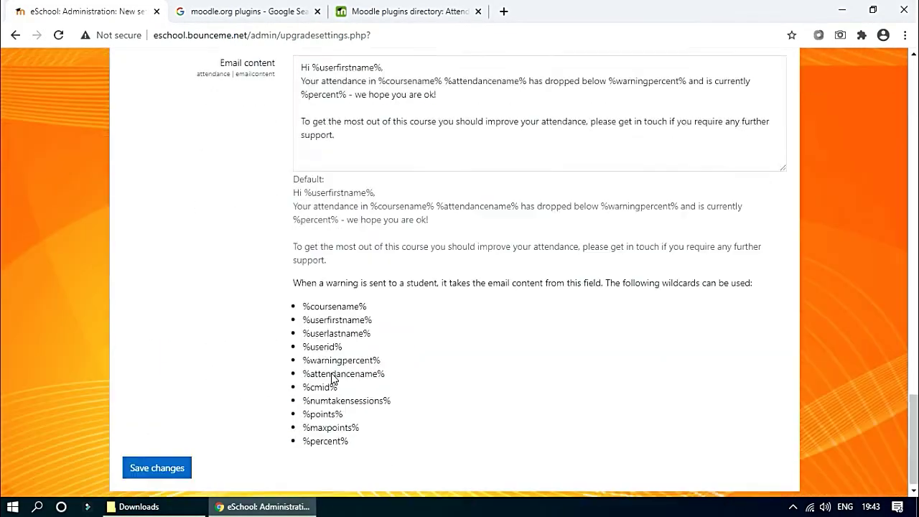
pyautogui.click(153, 467)
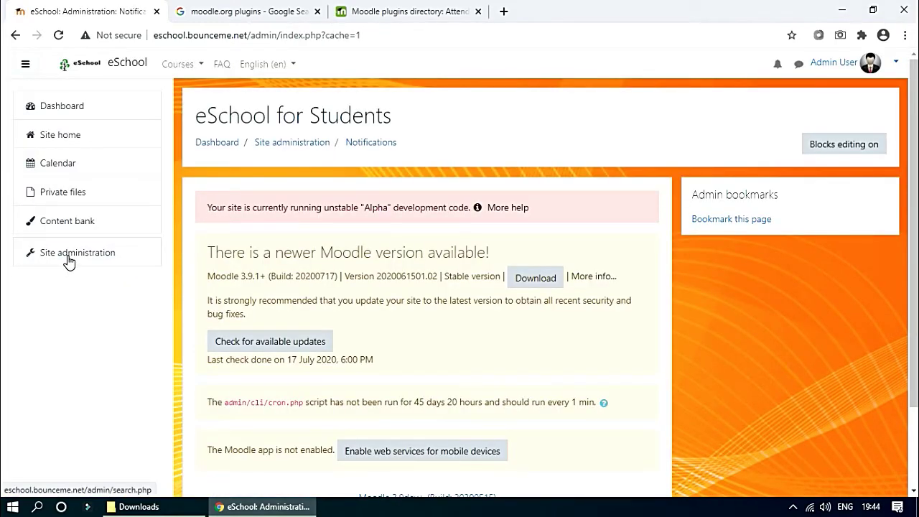
# Step: Open the Attendance module's settings in the site administration and review its options through the default warning settings
pyautogui.click(69, 261)
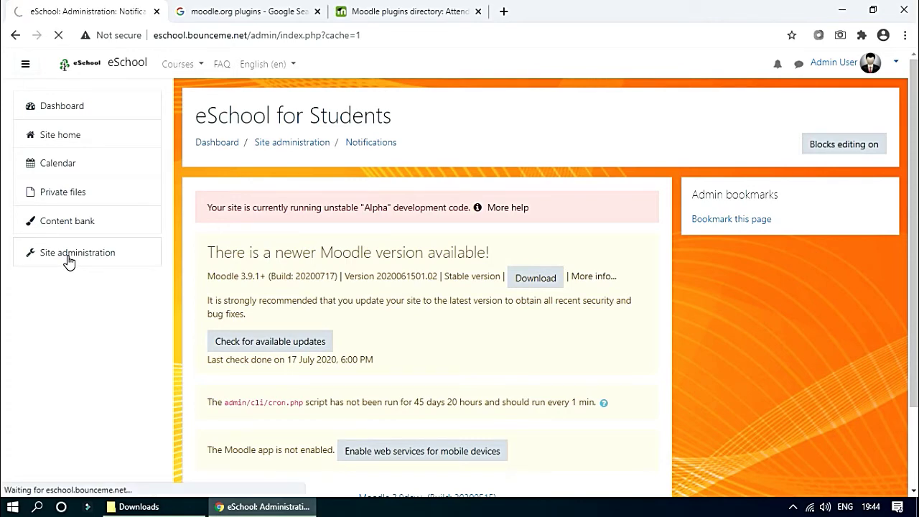
pyautogui.click(456, 277)
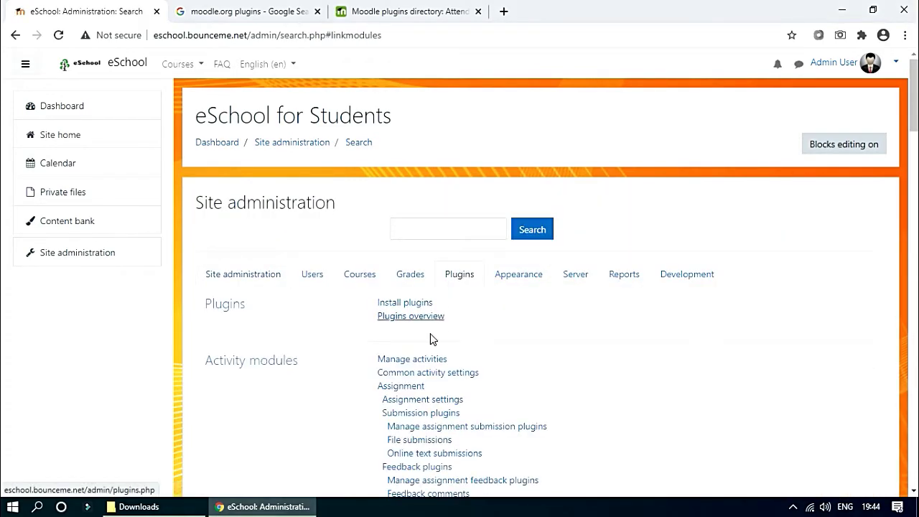
pyautogui.scroll(-3, 424, 360)
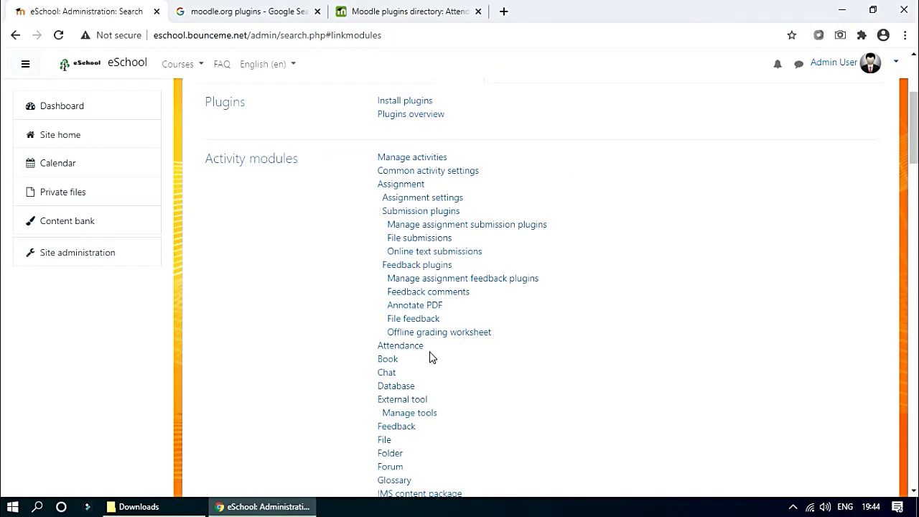
pyautogui.scroll(-2, 423, 316)
pyautogui.click(402, 213)
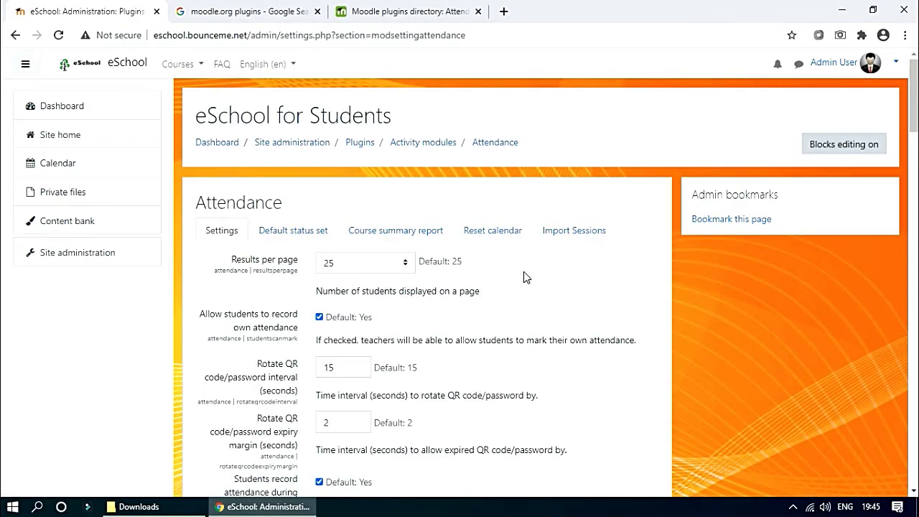
pyautogui.scroll(-3, 430, 383)
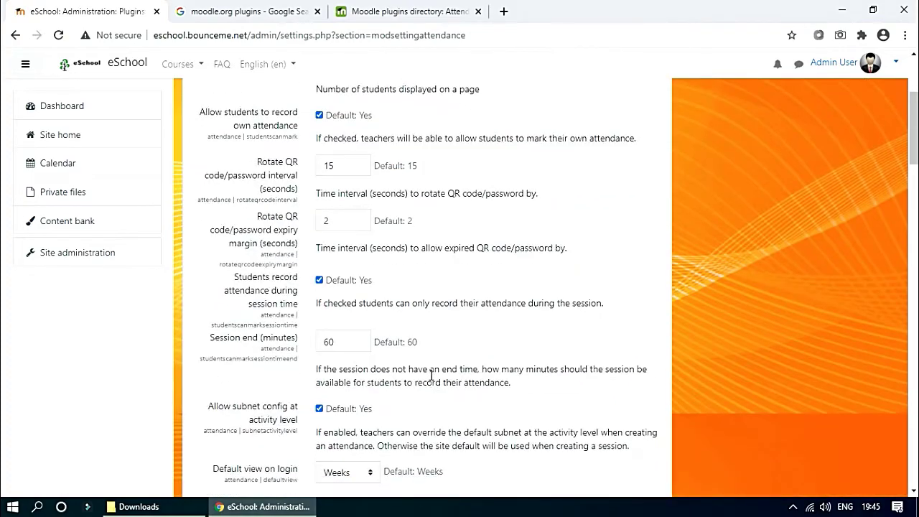
pyautogui.scroll(-2, 413, 369)
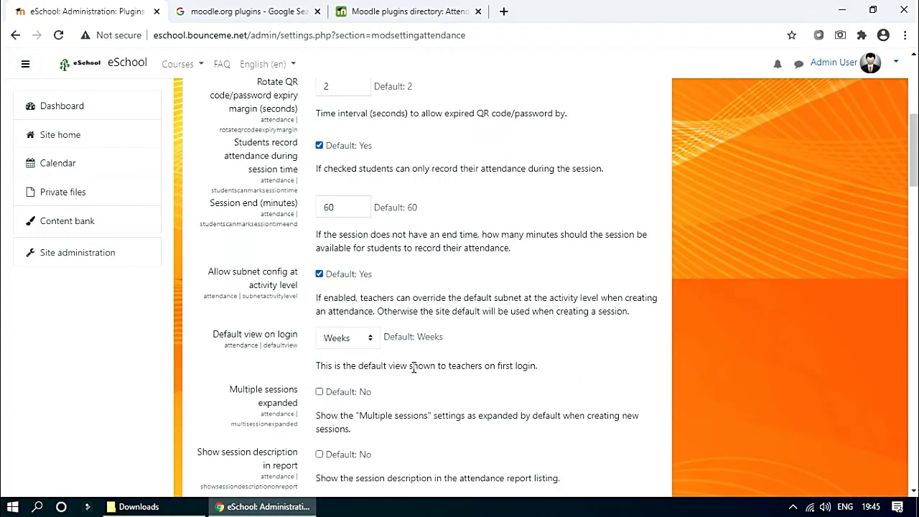
pyautogui.scroll(-7, 414, 368)
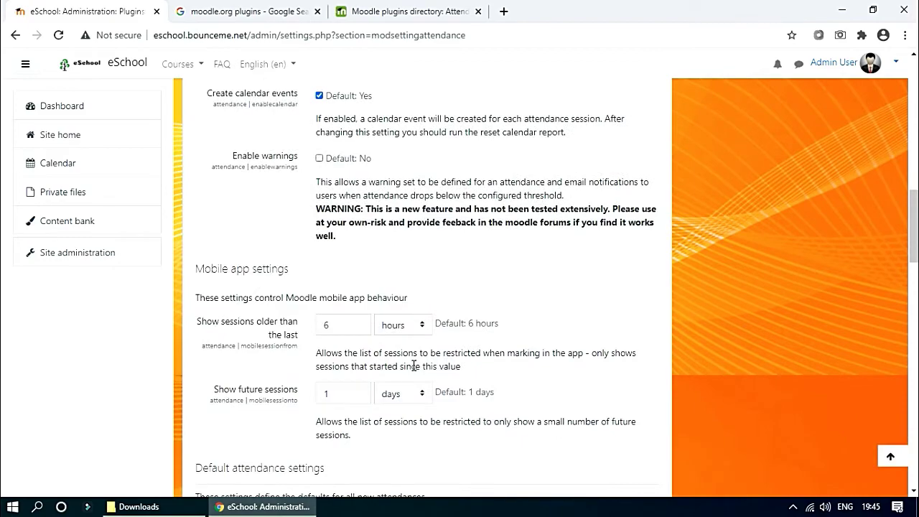
pyautogui.scroll(-14, 414, 366)
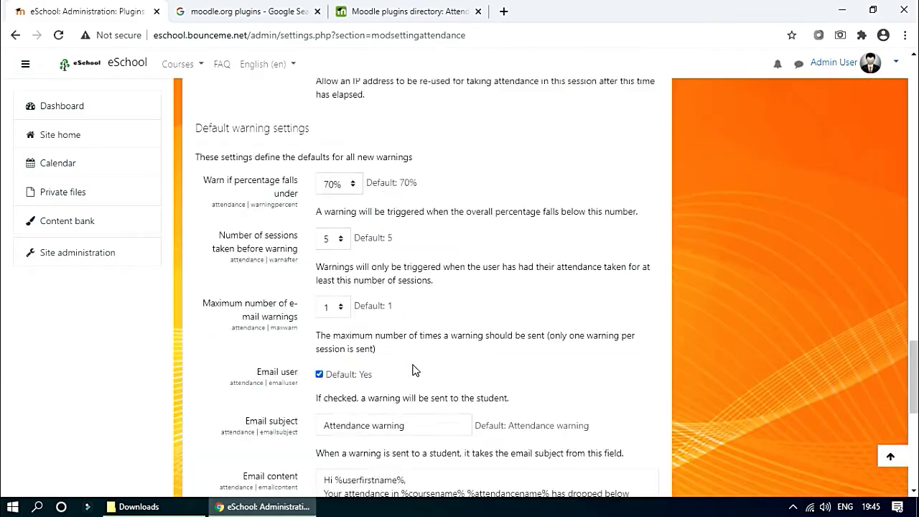
pyautogui.scroll(-7, 413, 369)
pyautogui.scroll(20, 412, 370)
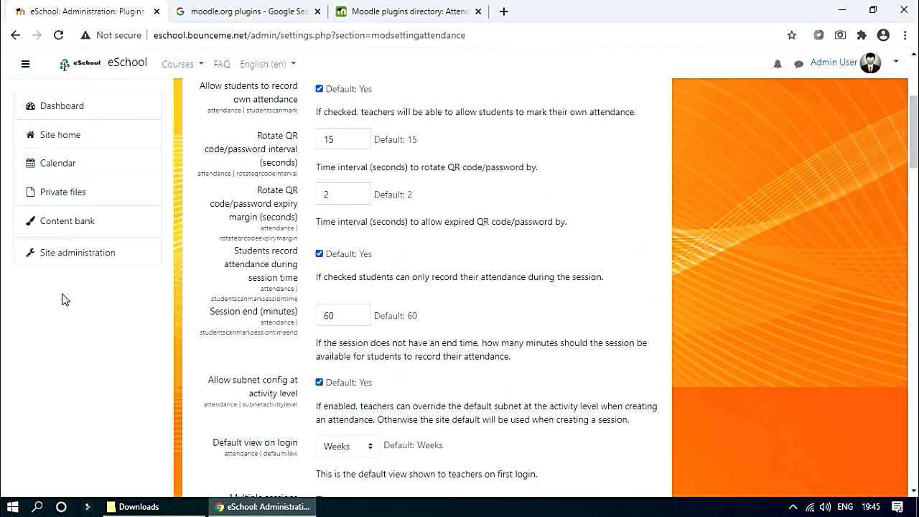
# Step: Open the English for Class 2 course from the K5 > Class 2 category in course and category management
pyautogui.click(77, 259)
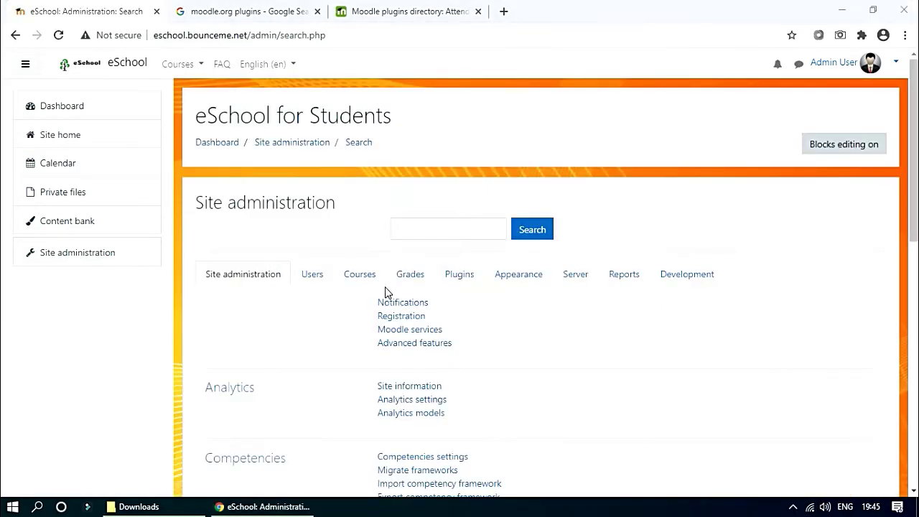
pyautogui.click(359, 279)
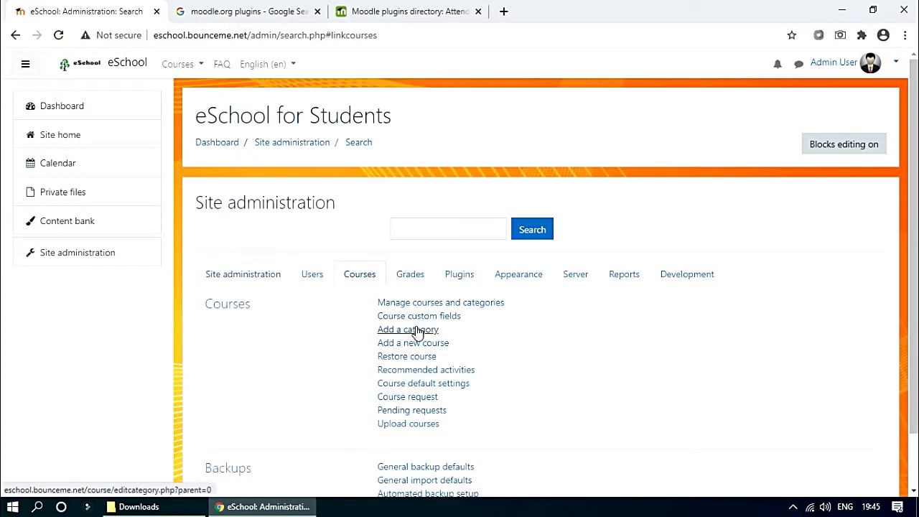
pyautogui.click(411, 304)
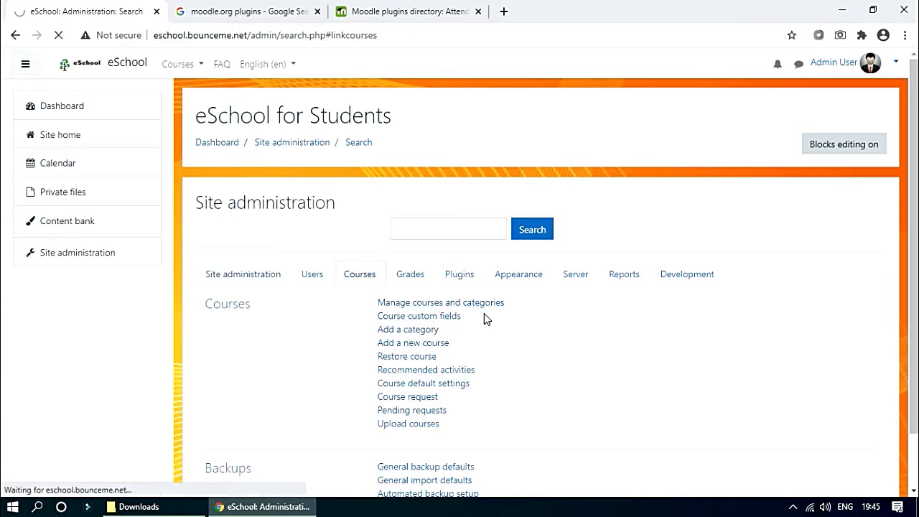
pyautogui.click(264, 357)
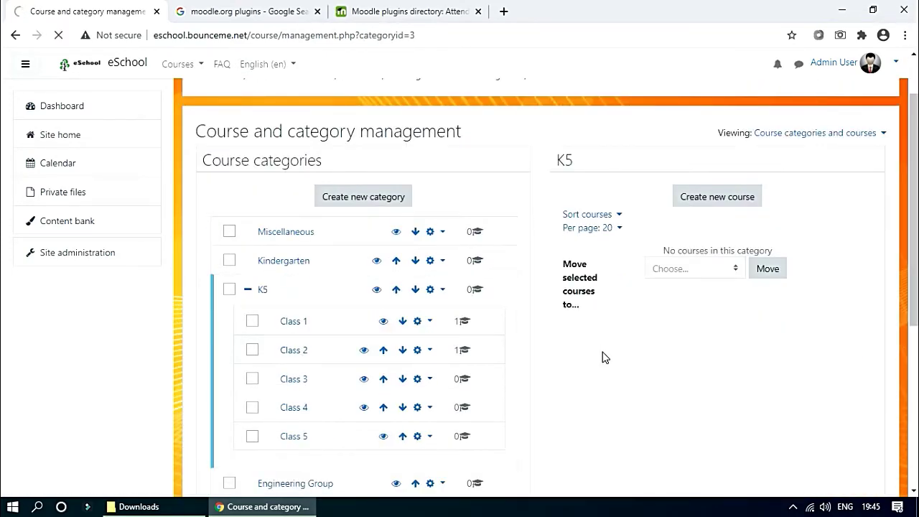
pyautogui.click(657, 290)
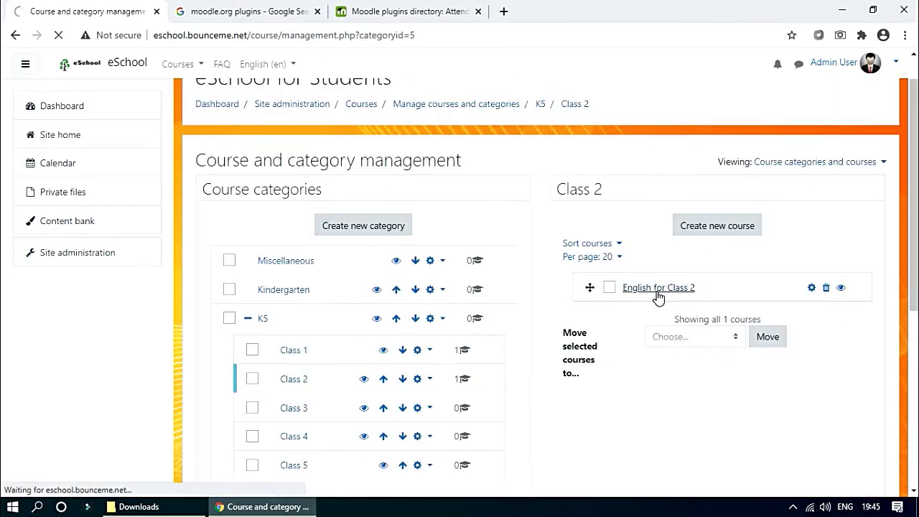
pyautogui.click(423, 223)
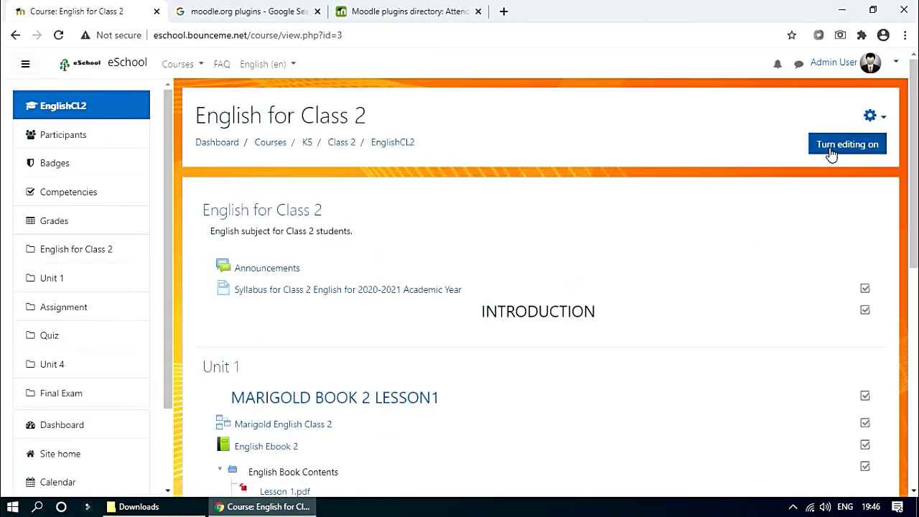
# Step: Turn on course editing and start adding an Attendance activity to the English for Class 2 section
pyautogui.click(838, 150)
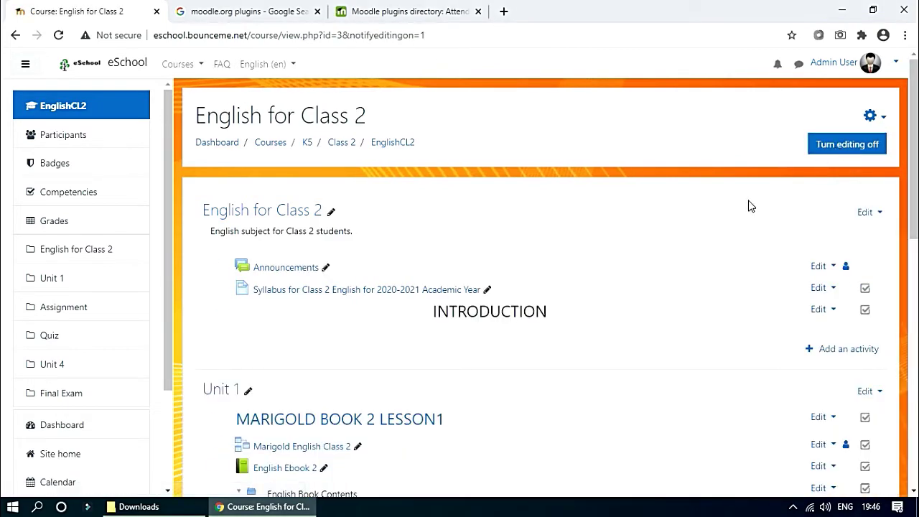
pyautogui.click(839, 352)
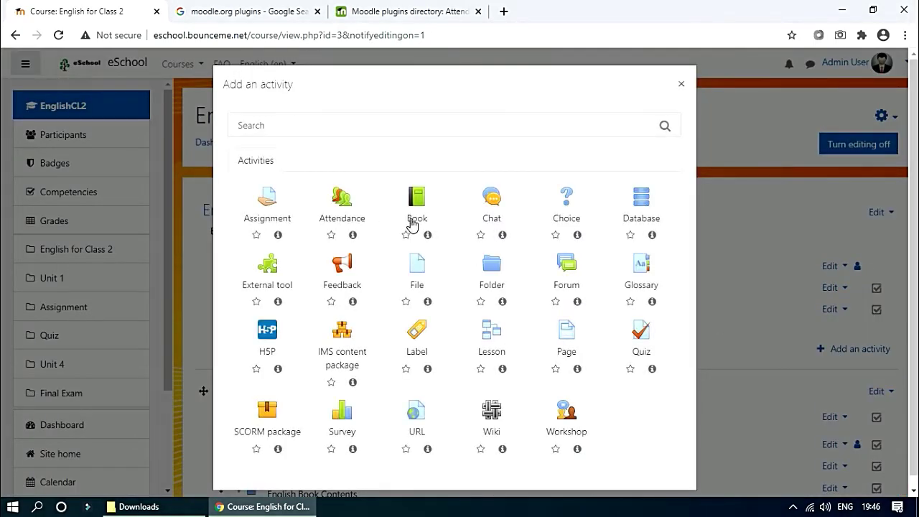
pyautogui.click(343, 207)
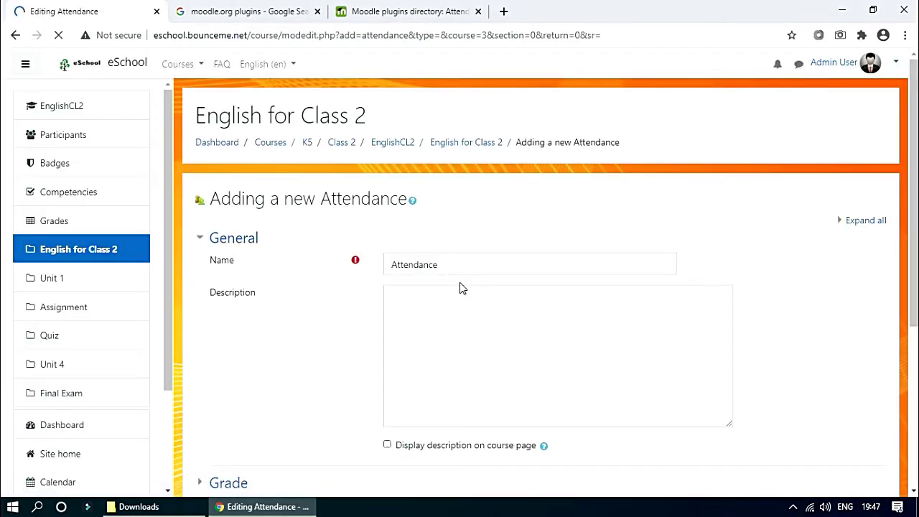
# Step: Name the activity "Attendance Class 2nd English Subject", keep the default grade settings, and save and display it
pyautogui.click(450, 268)
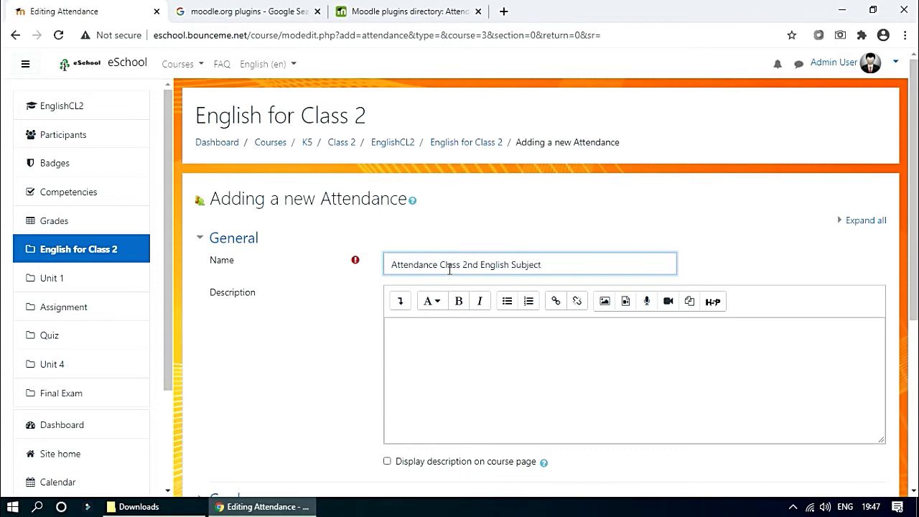
pyautogui.click(450, 343)
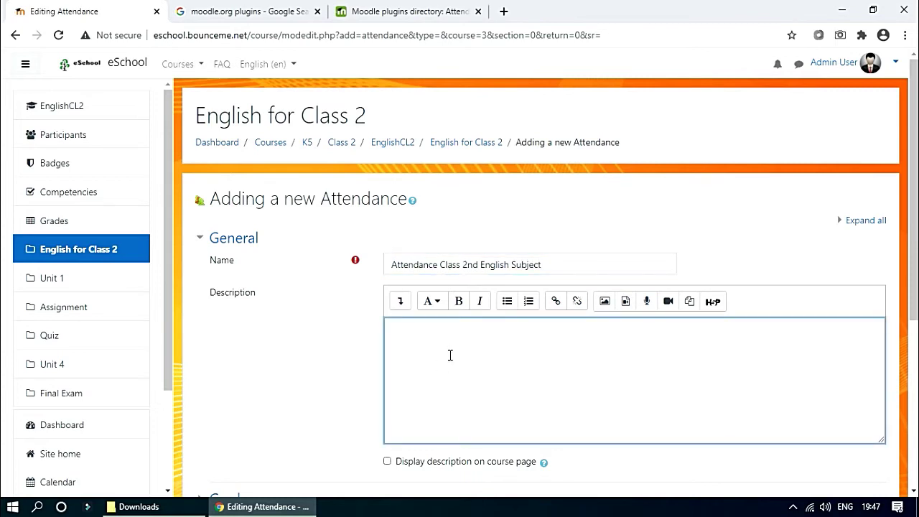
pyautogui.scroll(-4, 450, 360)
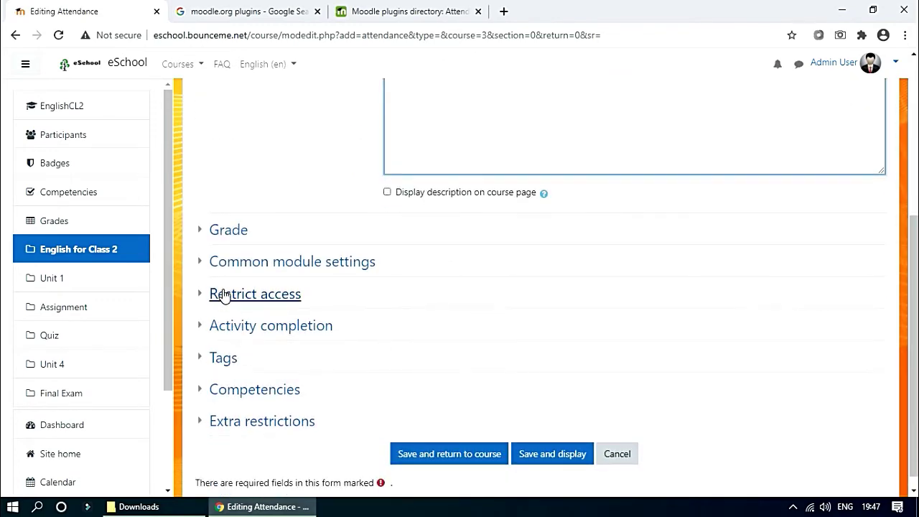
pyautogui.click(226, 235)
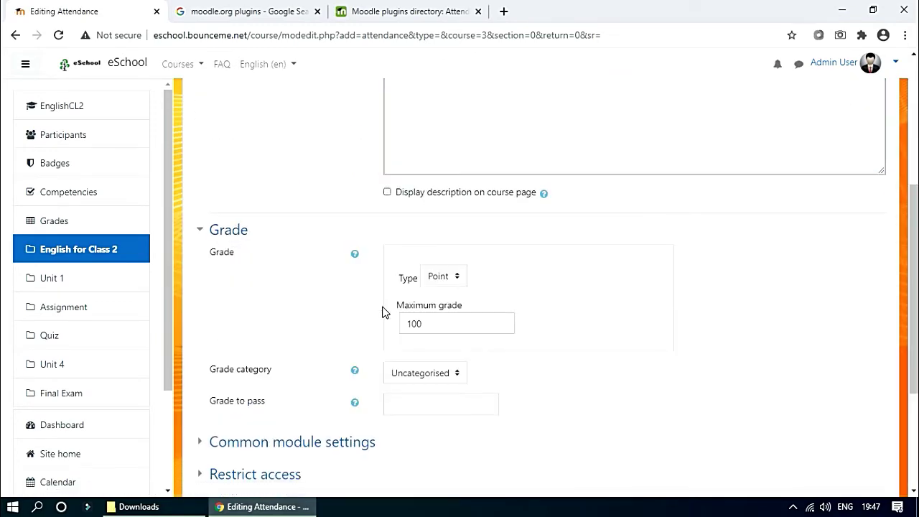
pyautogui.scroll(-1, 287, 344)
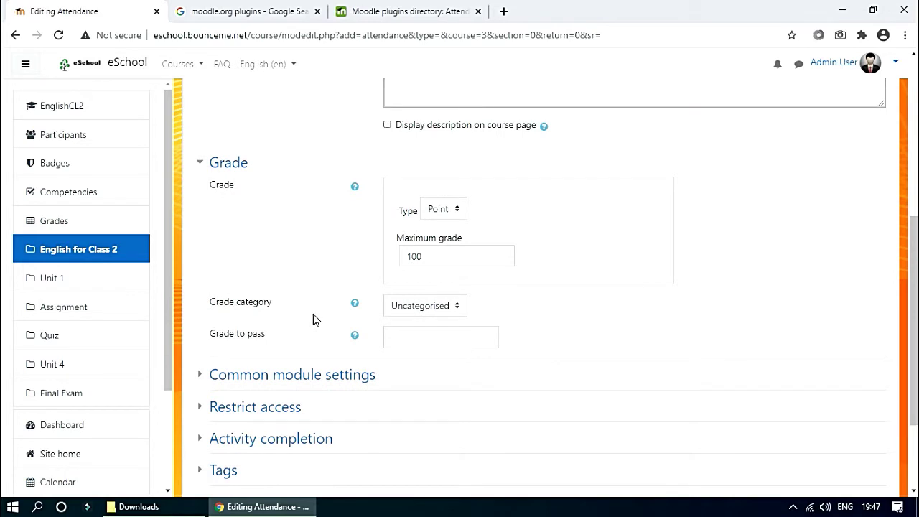
pyautogui.scroll(-2, 297, 386)
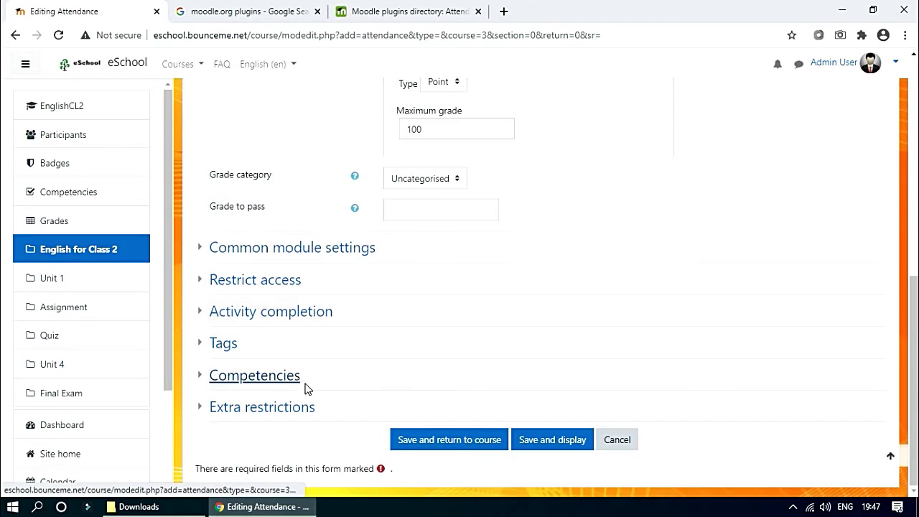
pyautogui.scroll(2, 444, 285)
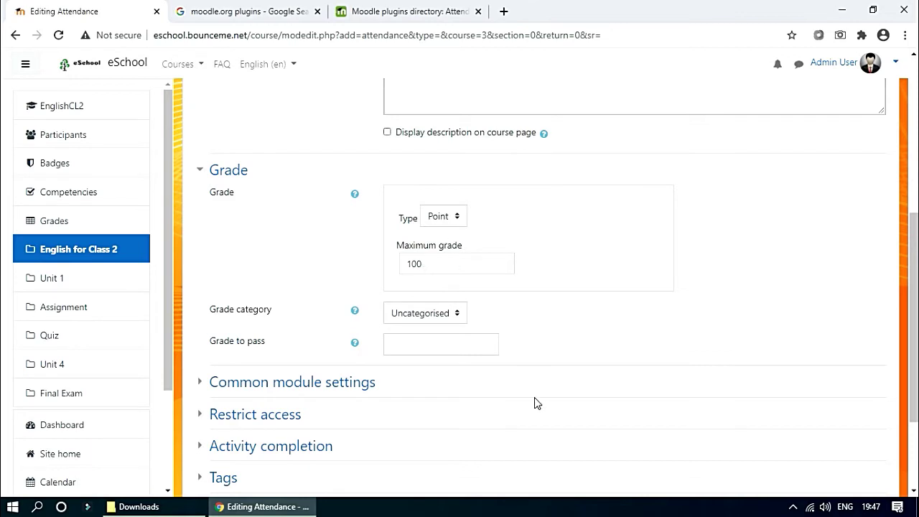
pyautogui.scroll(-2, 535, 402)
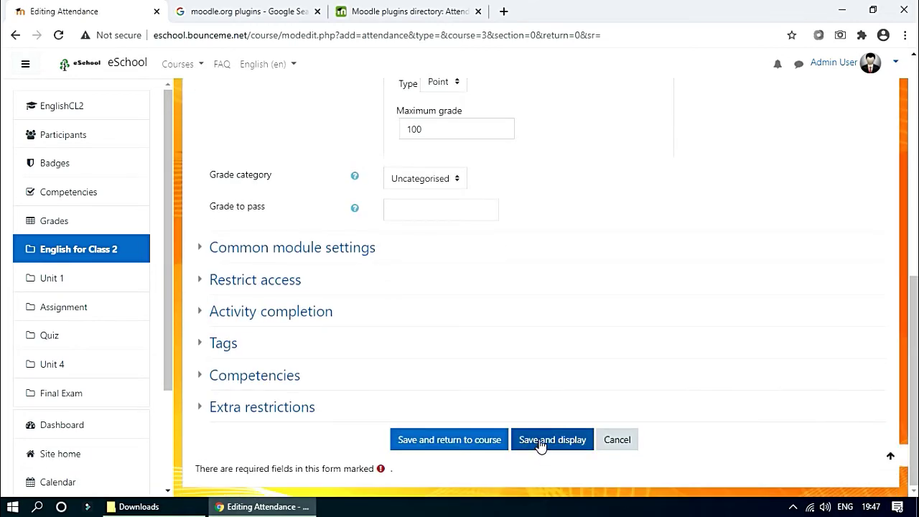
pyautogui.click(540, 446)
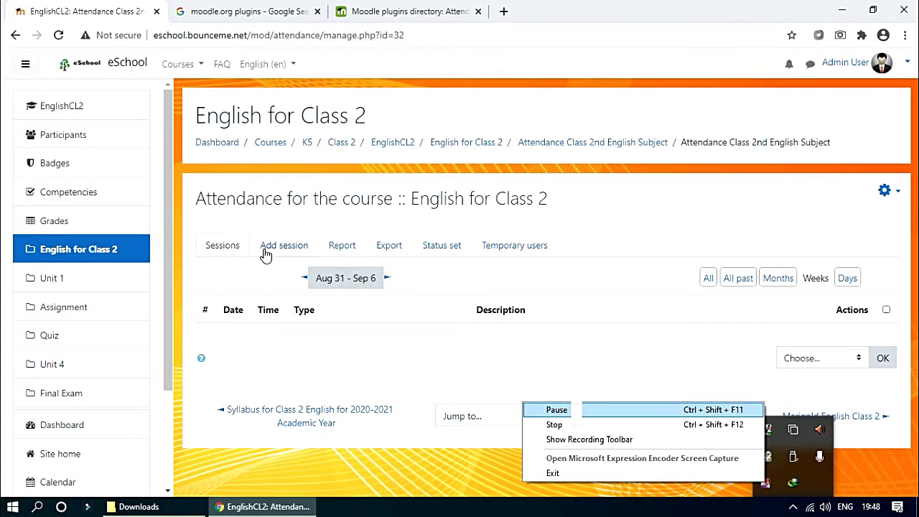
# Step: Start a new attendance session for 1 September 2020 and set its time from 10:00 to 11:00
pyautogui.click(277, 251)
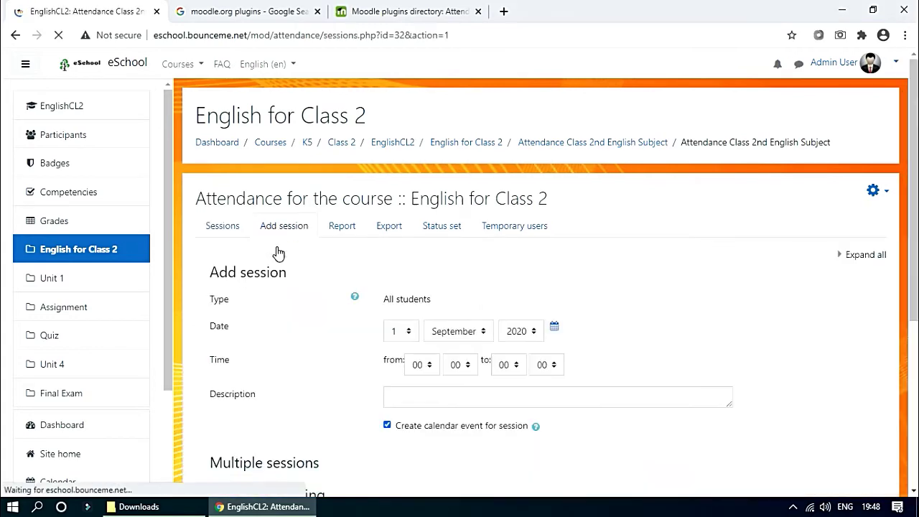
pyautogui.scroll(-1, 335, 258)
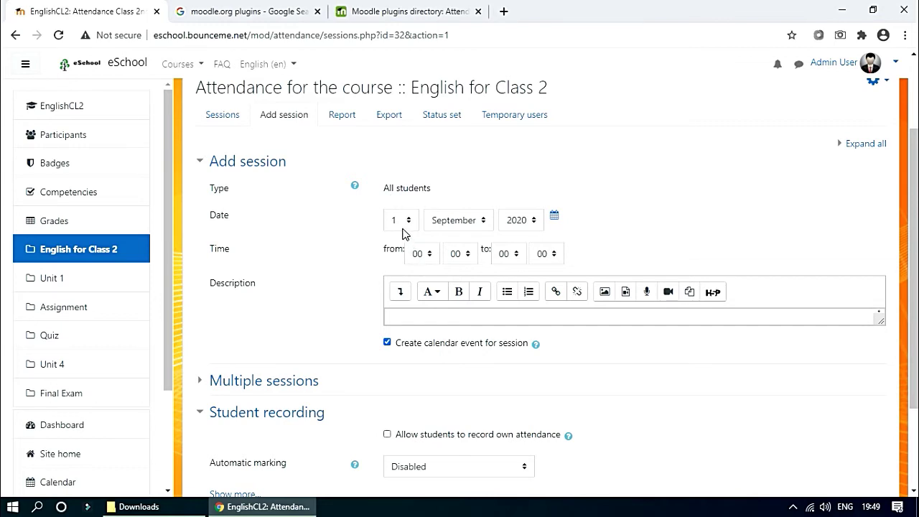
pyautogui.click(418, 256)
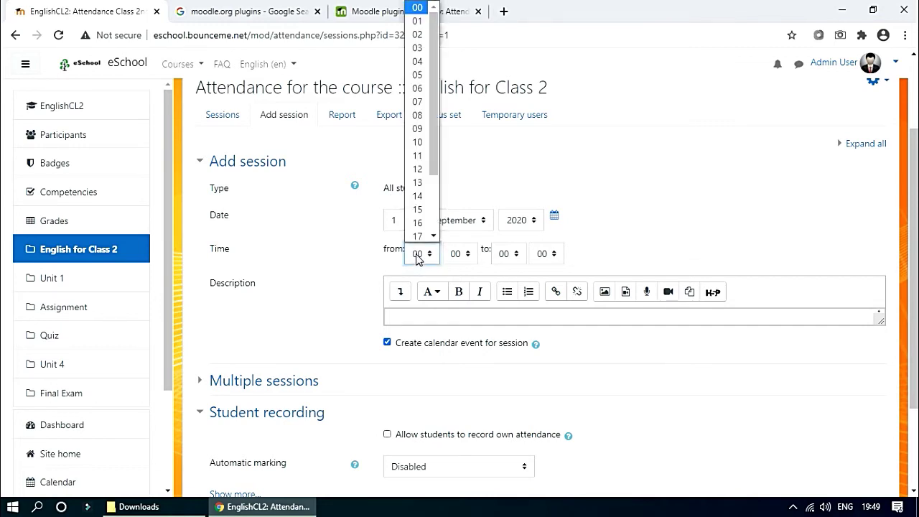
pyautogui.click(423, 142)
pyautogui.click(504, 255)
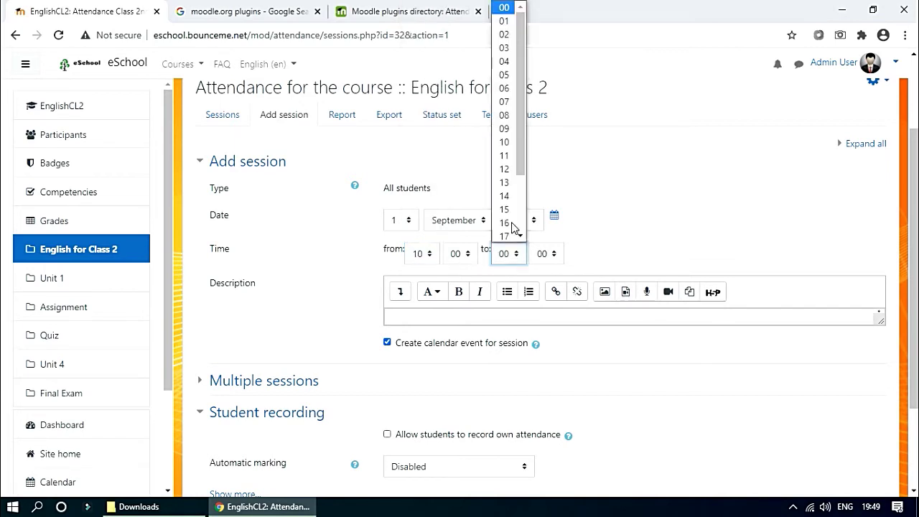
pyautogui.click(504, 155)
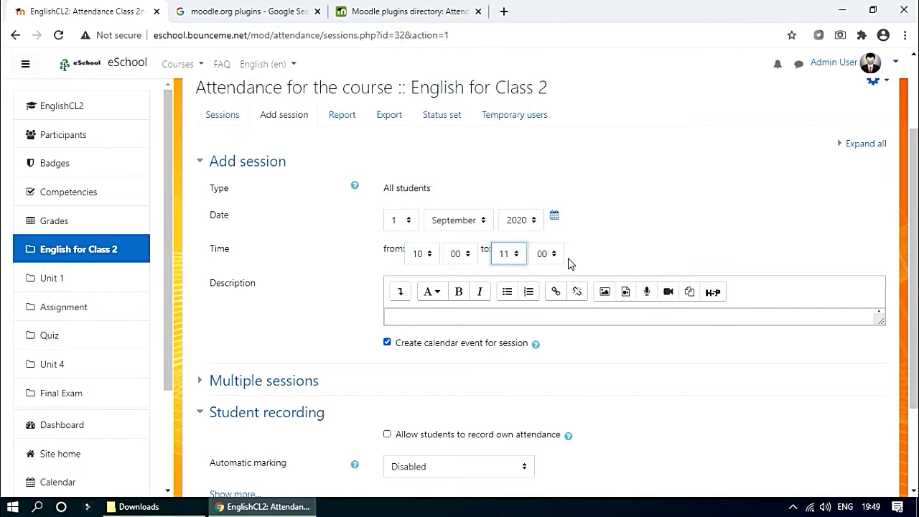
pyautogui.click(595, 260)
# Step: Enable repetition of the session and set it to repeat on Monday, Tuesday, Wednesday, Thursday, Friday and Saturday
pyautogui.scroll(-2, 390, 346)
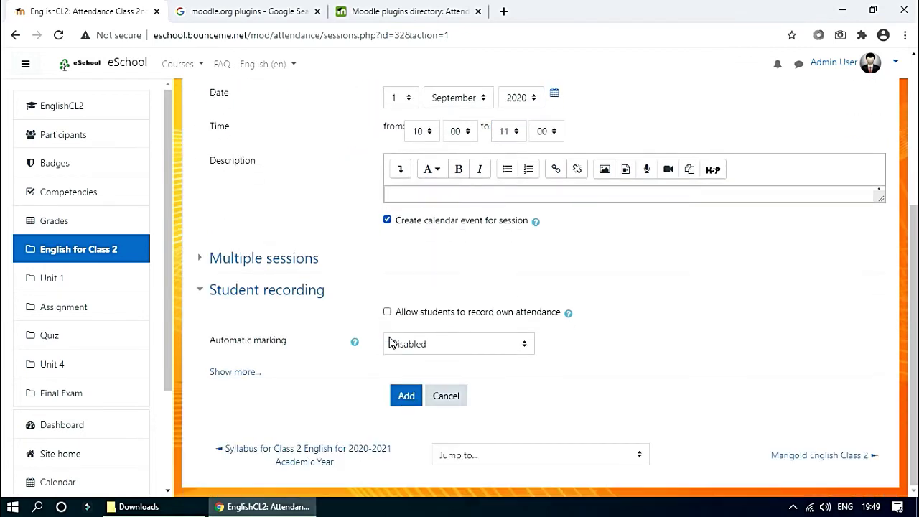
pyautogui.click(259, 260)
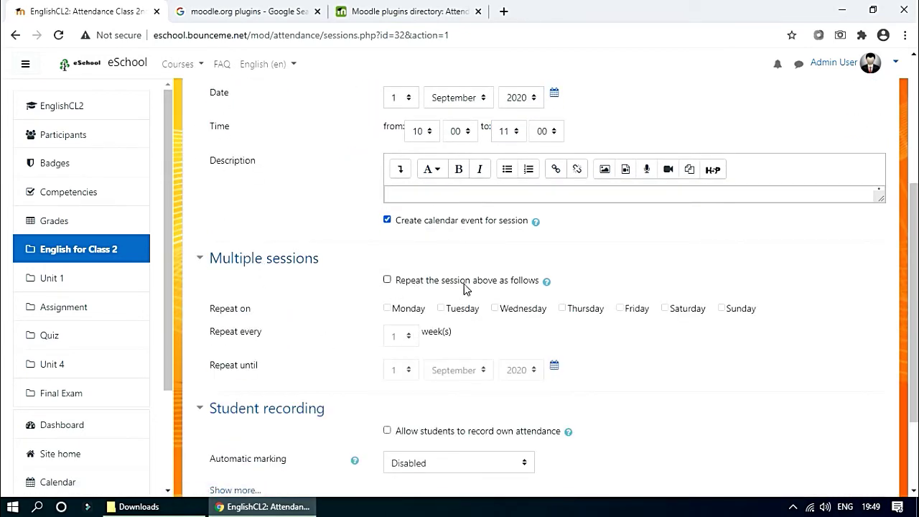
pyautogui.click(388, 280)
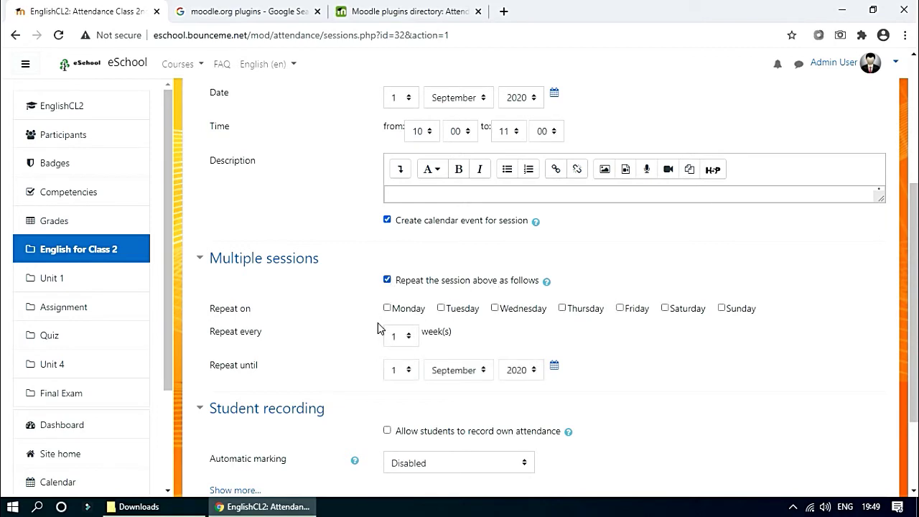
pyautogui.click(388, 308)
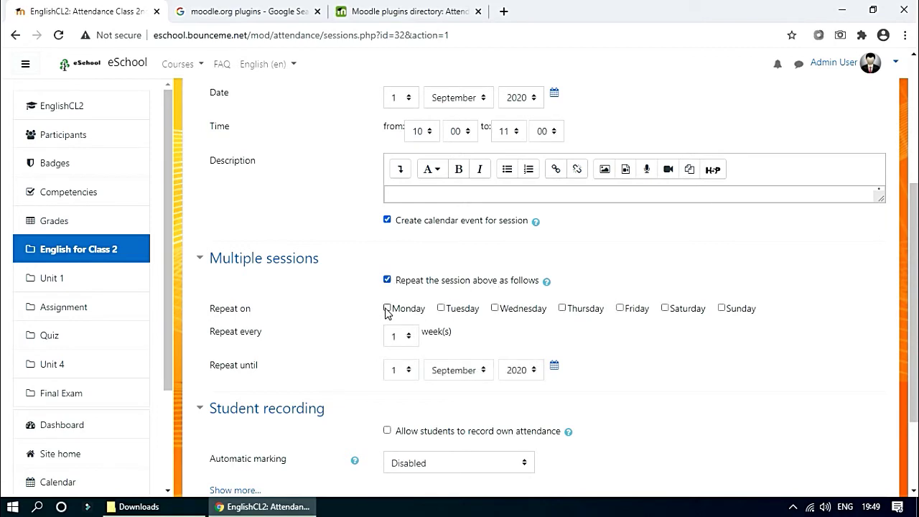
pyautogui.click(441, 309)
pyautogui.click(495, 309)
pyautogui.click(562, 308)
pyautogui.click(619, 308)
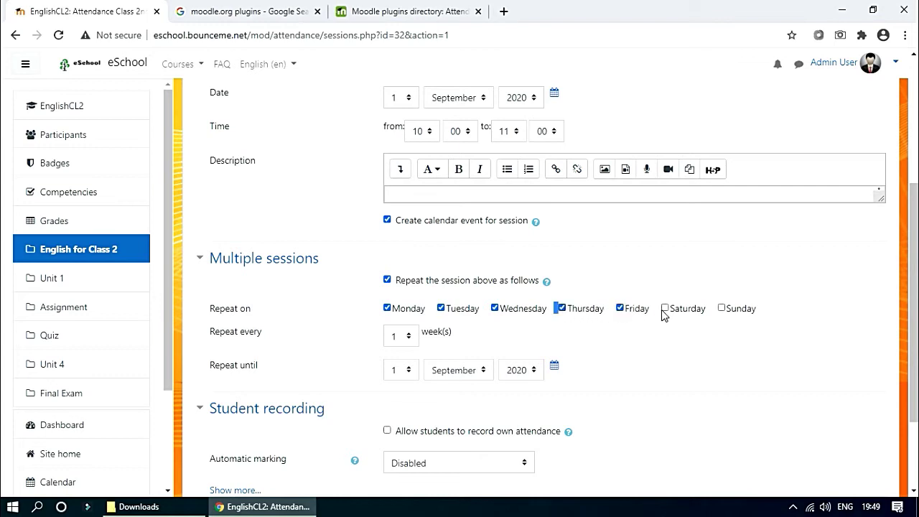
pyautogui.click(665, 308)
# Step: Set the session to repeat until 31 March 2021 and add the sessions
pyautogui.scroll(-1, 527, 380)
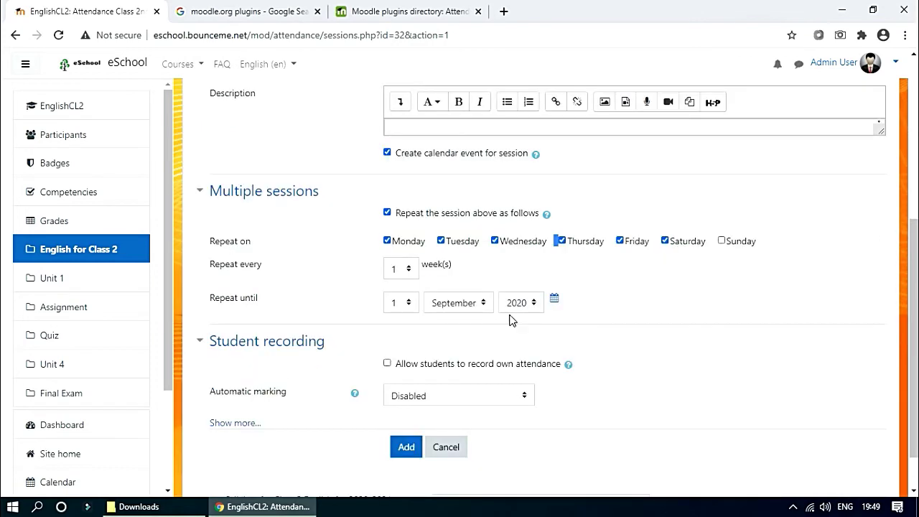
pyautogui.click(514, 305)
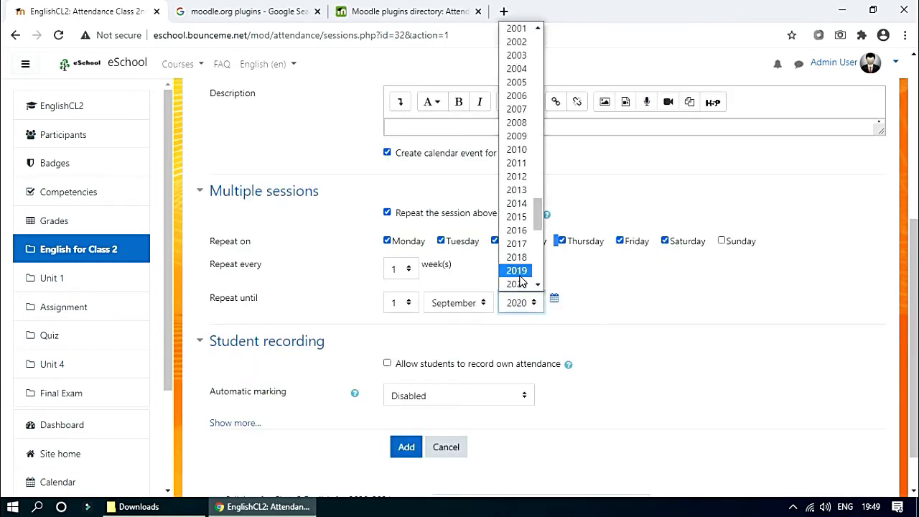
pyautogui.scroll(-2, 521, 282)
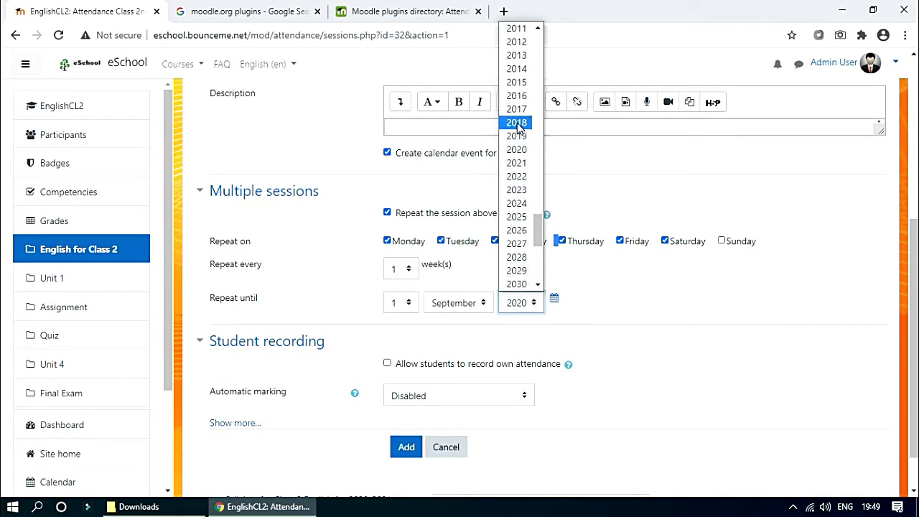
pyautogui.click(516, 163)
pyautogui.click(454, 303)
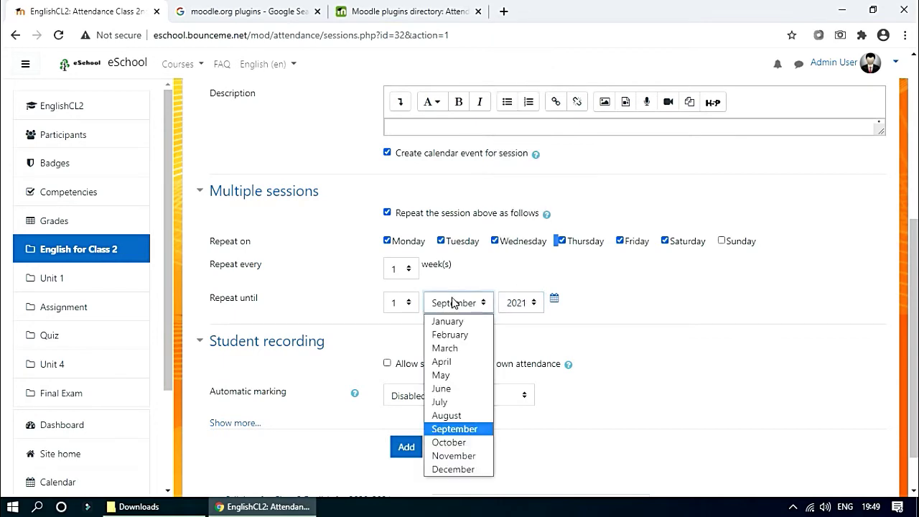
pyautogui.click(445, 348)
pyautogui.click(404, 302)
pyautogui.scroll(-1, 382, 237)
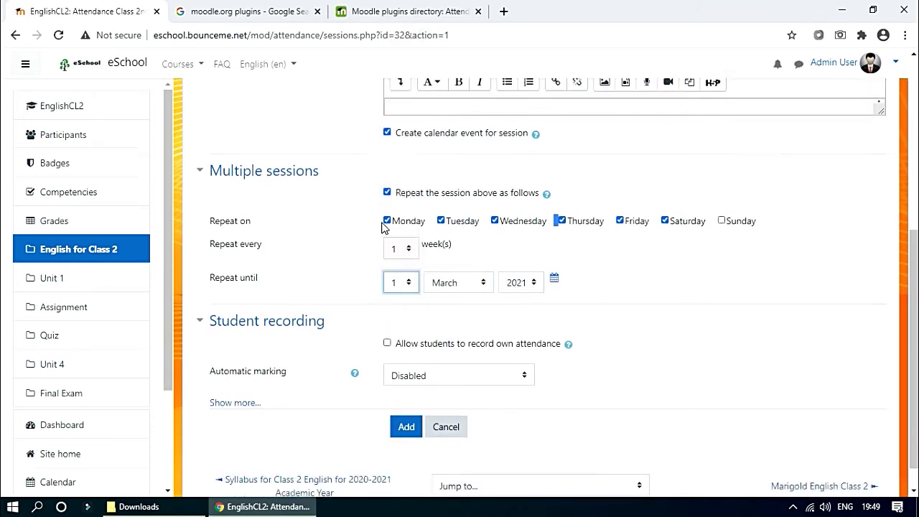
pyautogui.click(399, 251)
pyautogui.moveTo(413, 83); pyautogui.dragTo(412, 208)
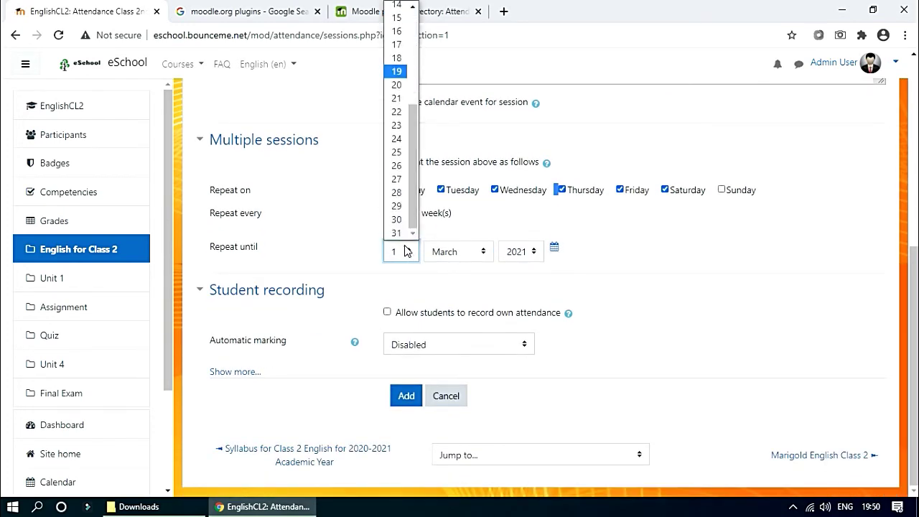
pyautogui.click(397, 233)
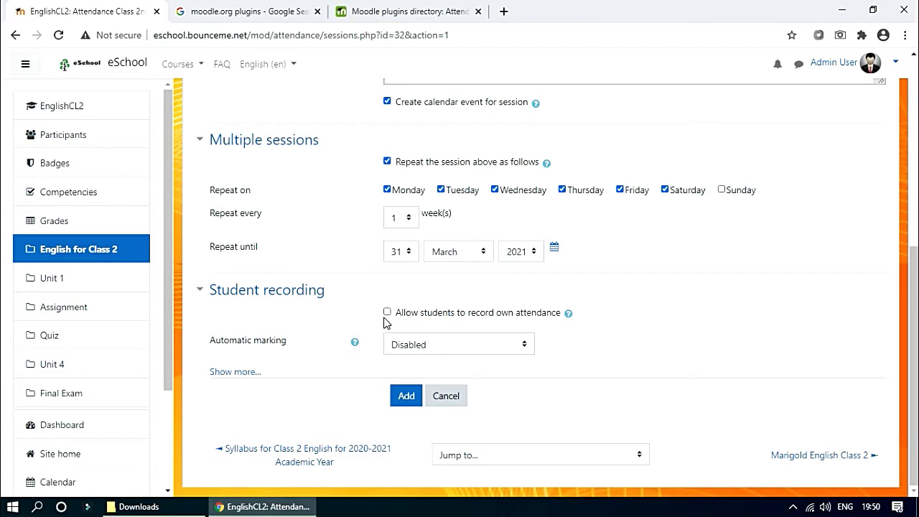
pyautogui.click(406, 398)
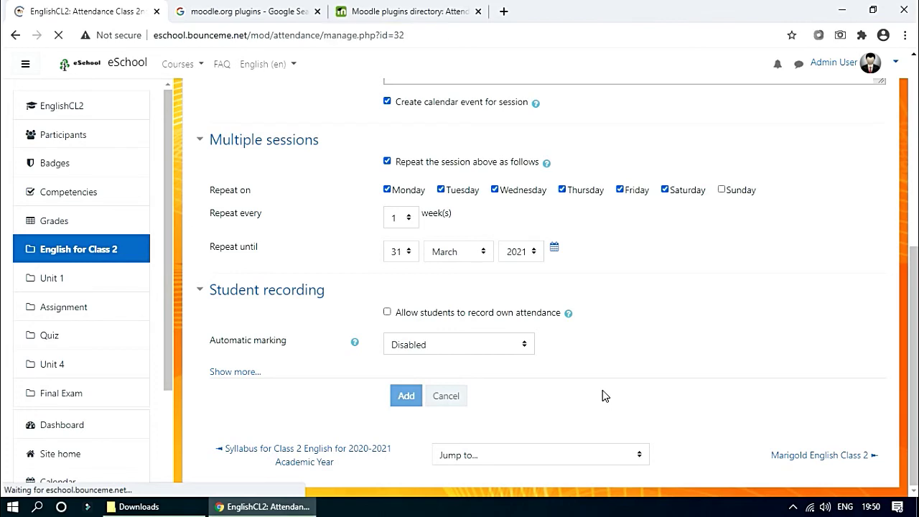
# Step: Open attendance taking for the first session in the list, Tue 1 Sep 2020, 10AM - 11AM
pyautogui.scroll(-2, 517, 410)
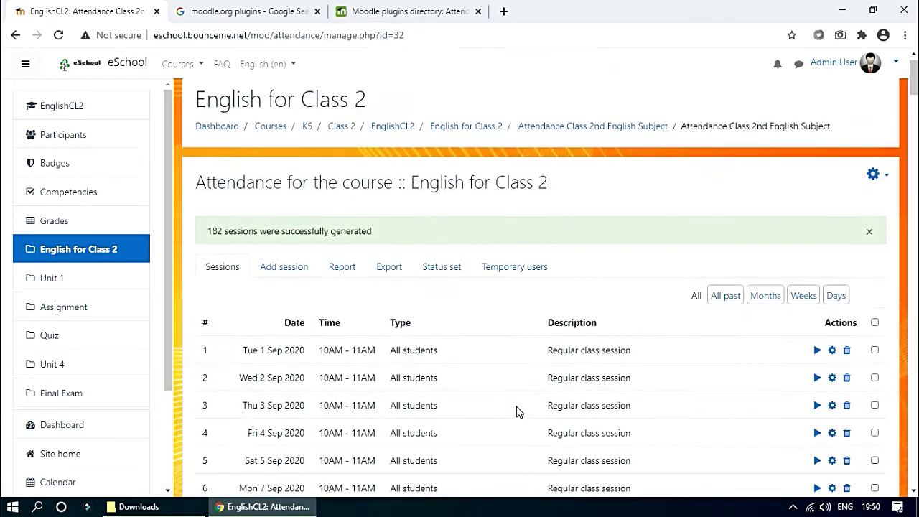
pyautogui.scroll(-14, 308, 338)
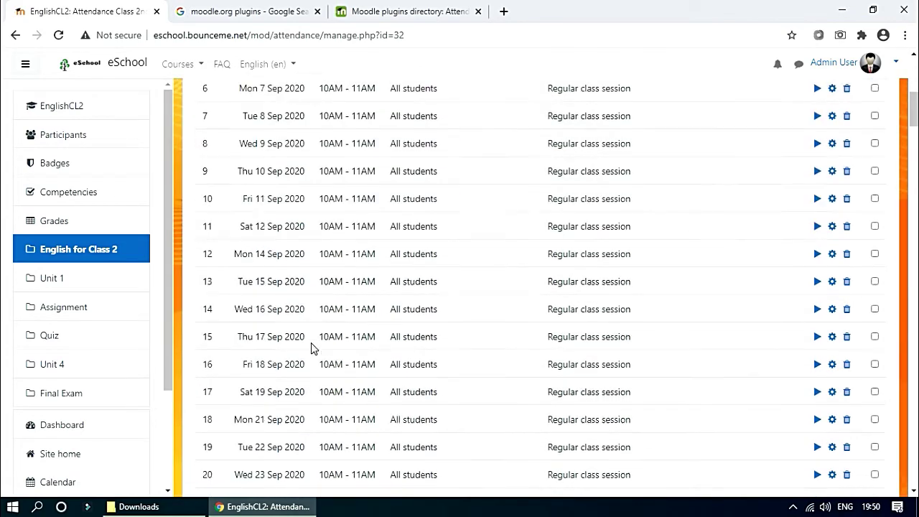
pyautogui.scroll(20, 883, 386)
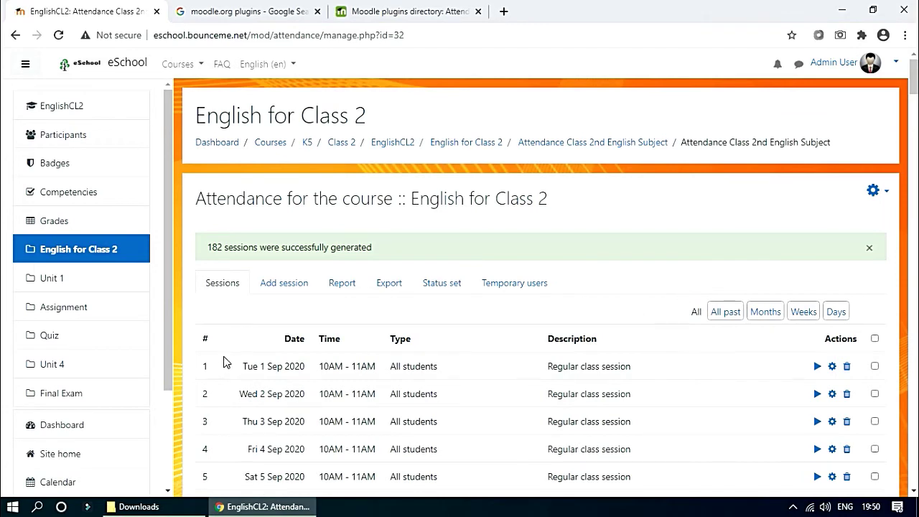
pyautogui.scroll(-1, 224, 325)
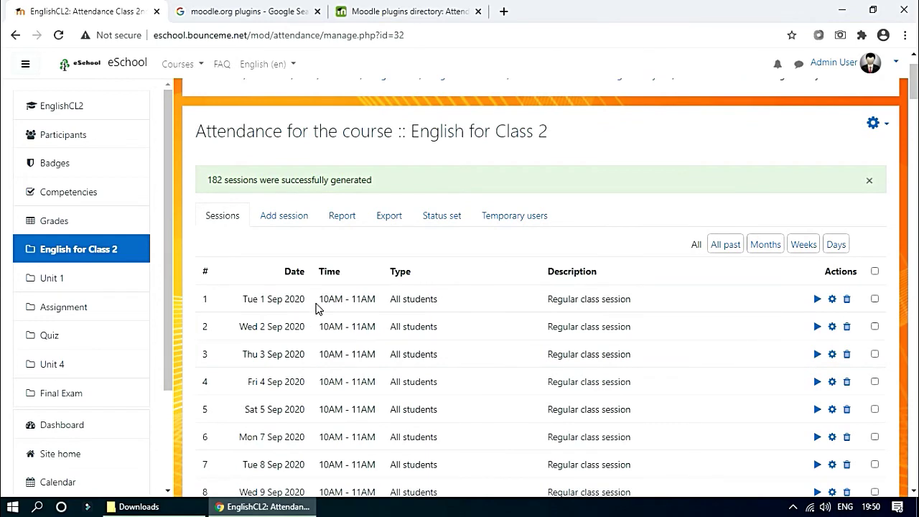
pyautogui.moveTo(251, 299); pyautogui.dragTo(362, 299)
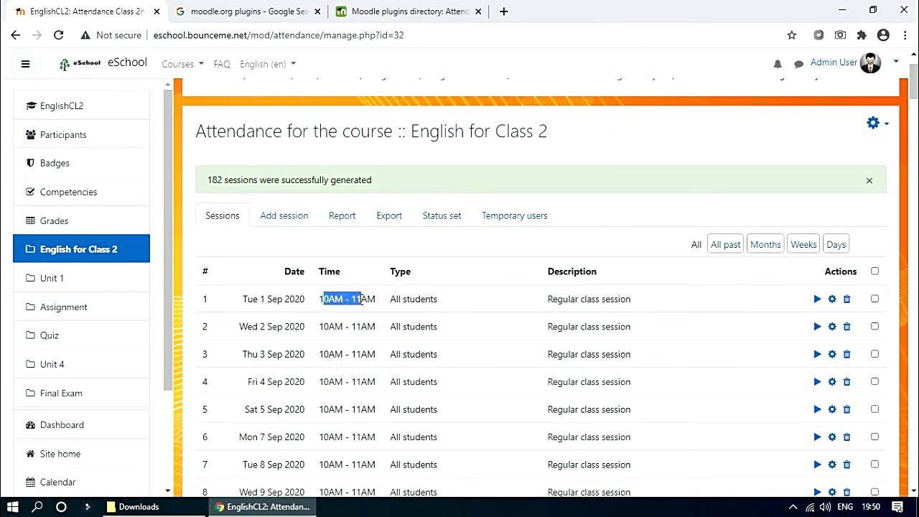
pyautogui.click(817, 300)
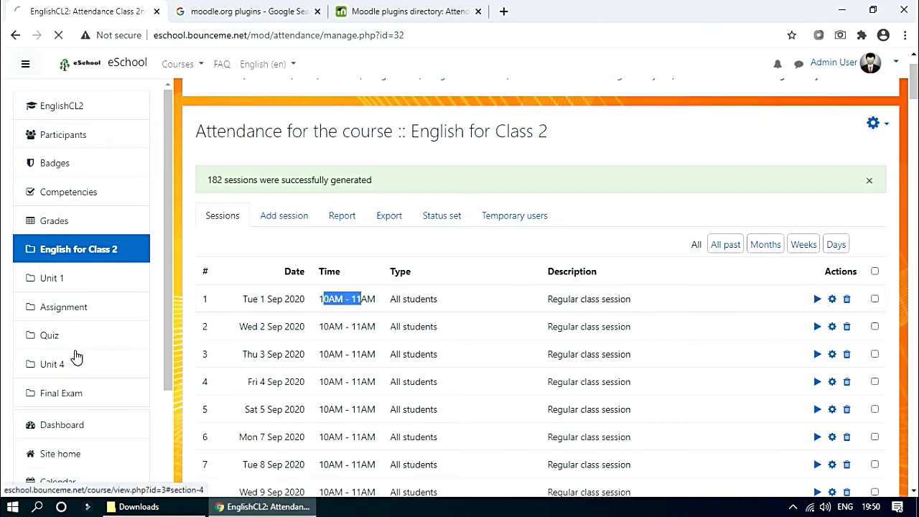
# Step: Mark the first student present, the second late and the third absent with the remark "Not well", and save the attendance
pyautogui.scroll(-3, 280, 378)
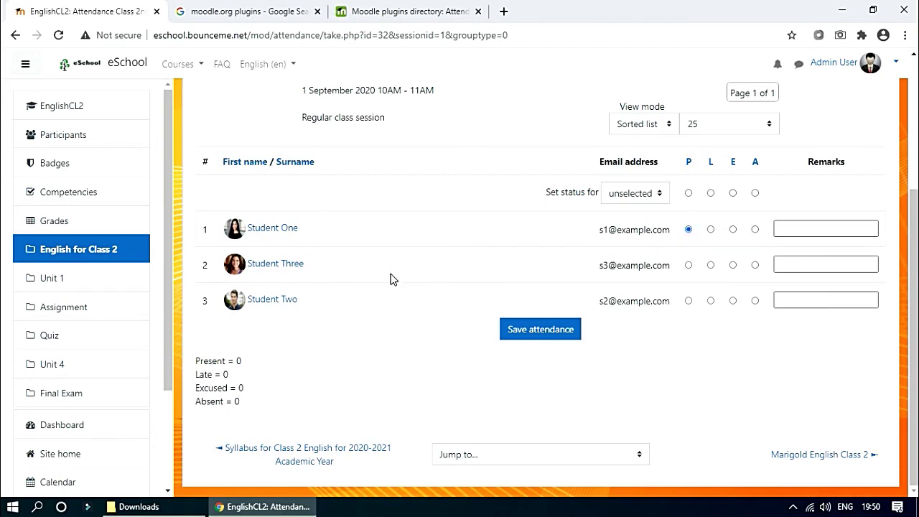
pyautogui.click(711, 265)
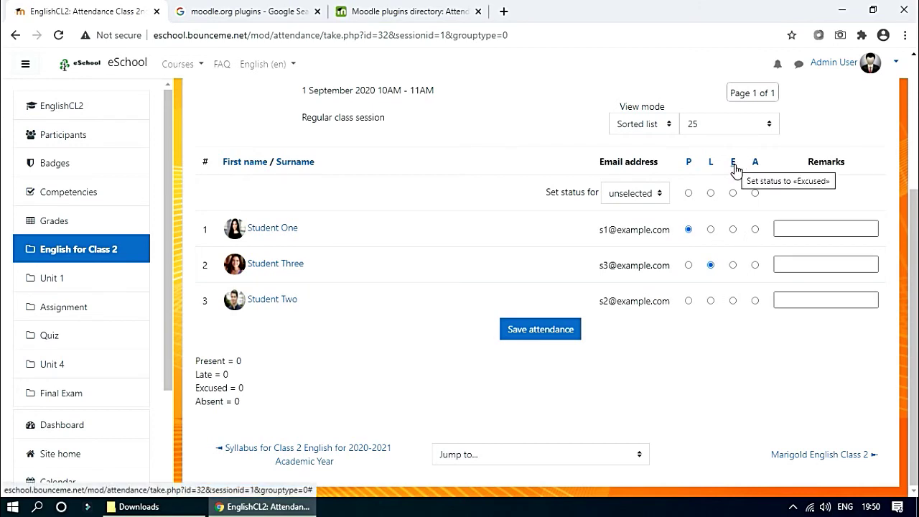
pyautogui.click(756, 301)
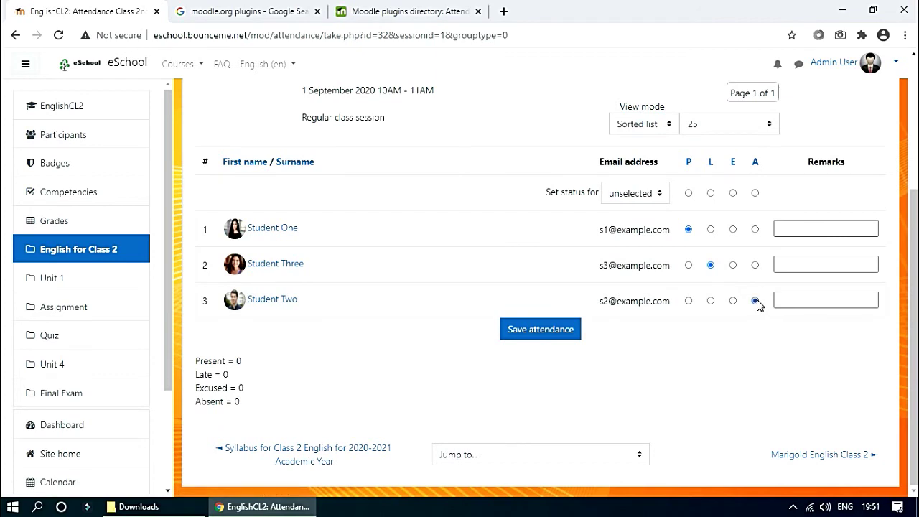
pyautogui.click(811, 302)
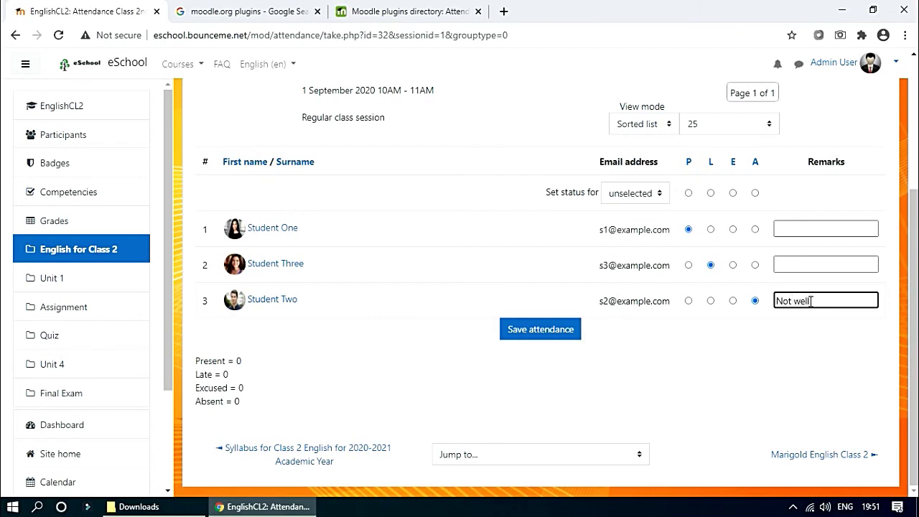
pyautogui.click(535, 338)
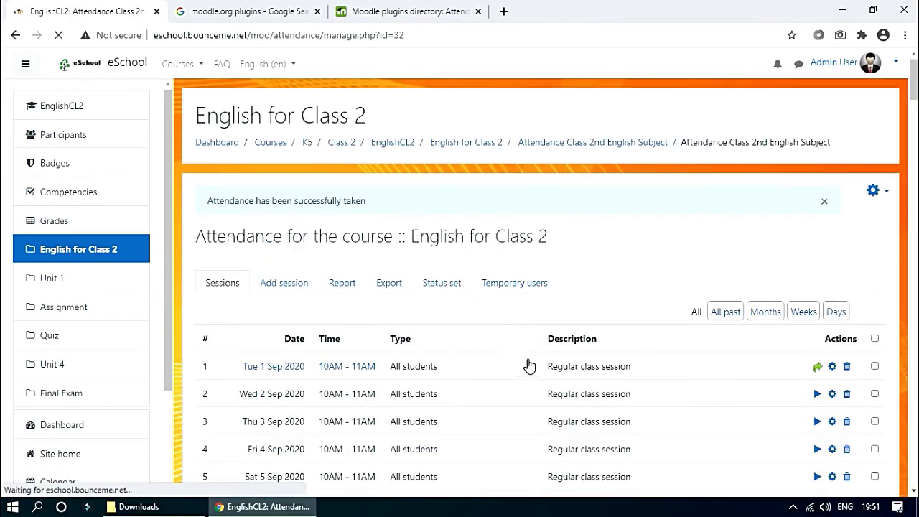
# Step: Inspect the edit settings of the 1 September 2020 session and leave them without saving
pyautogui.scroll(-3, 527, 370)
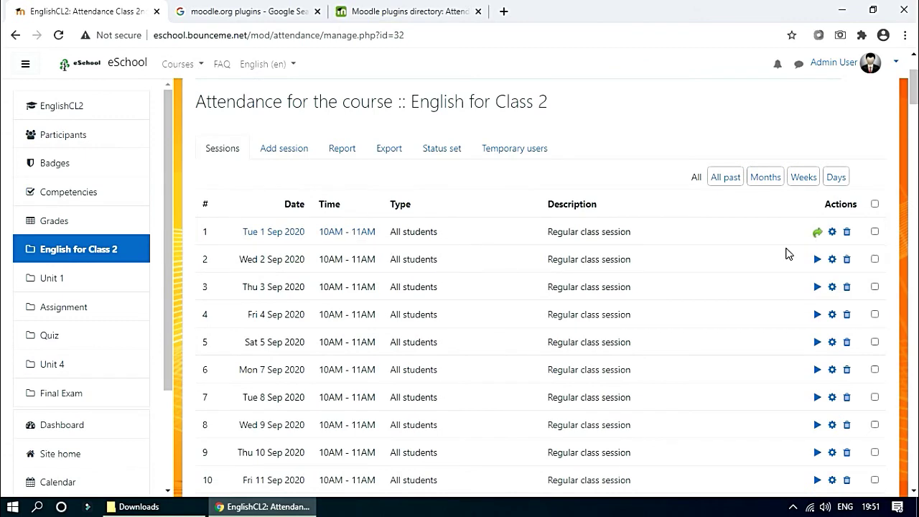
pyautogui.click(833, 233)
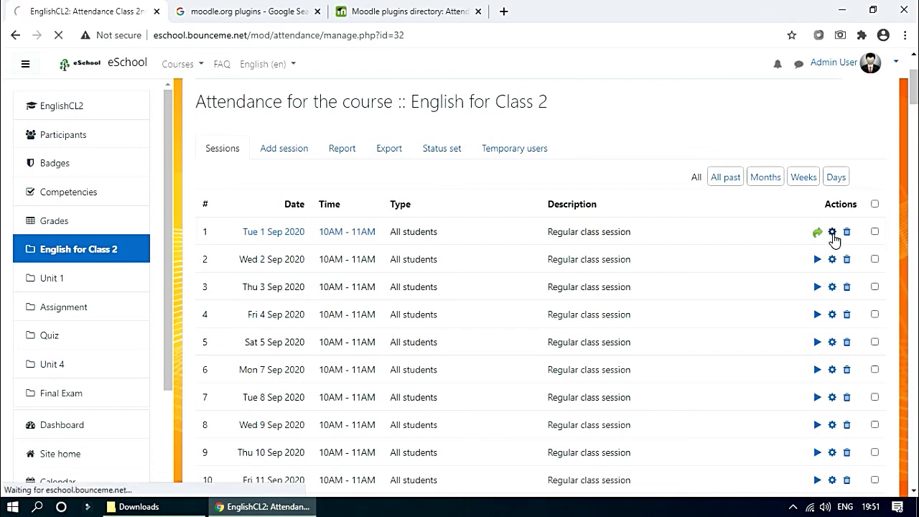
pyautogui.scroll(-3, 413, 374)
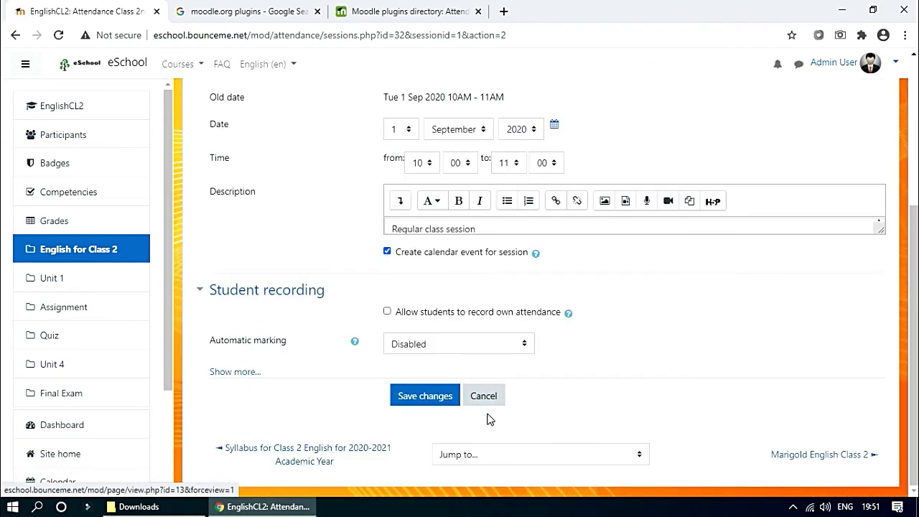
pyautogui.click(489, 396)
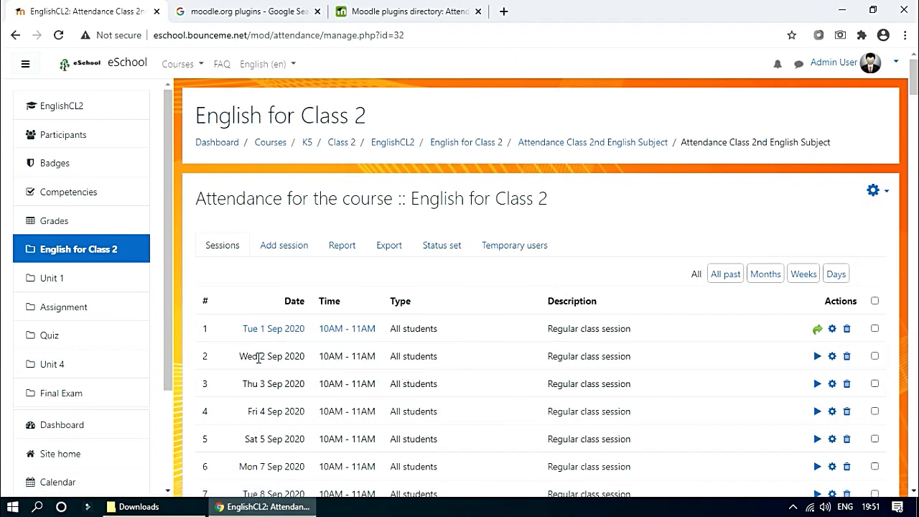
pyautogui.moveTo(258, 357); pyautogui.dragTo(461, 366)
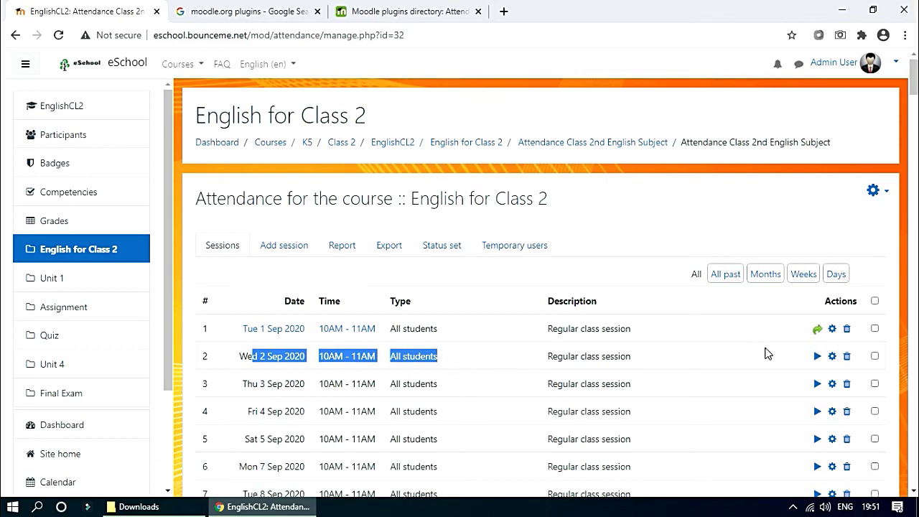
pyautogui.scroll(-10, 511, 398)
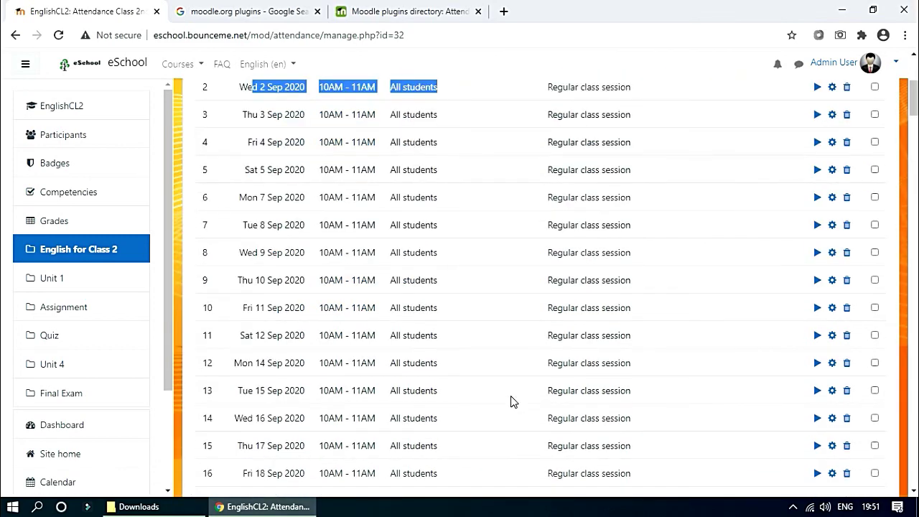
pyautogui.scroll(10, 519, 427)
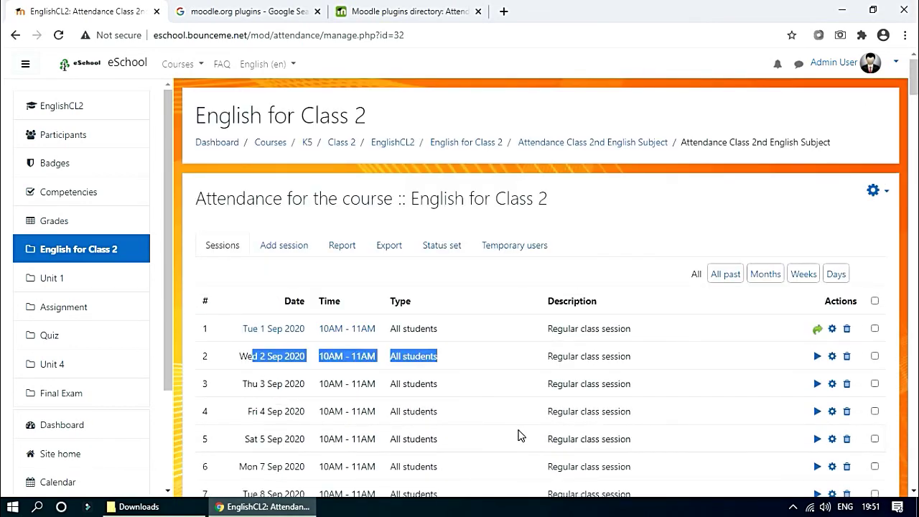